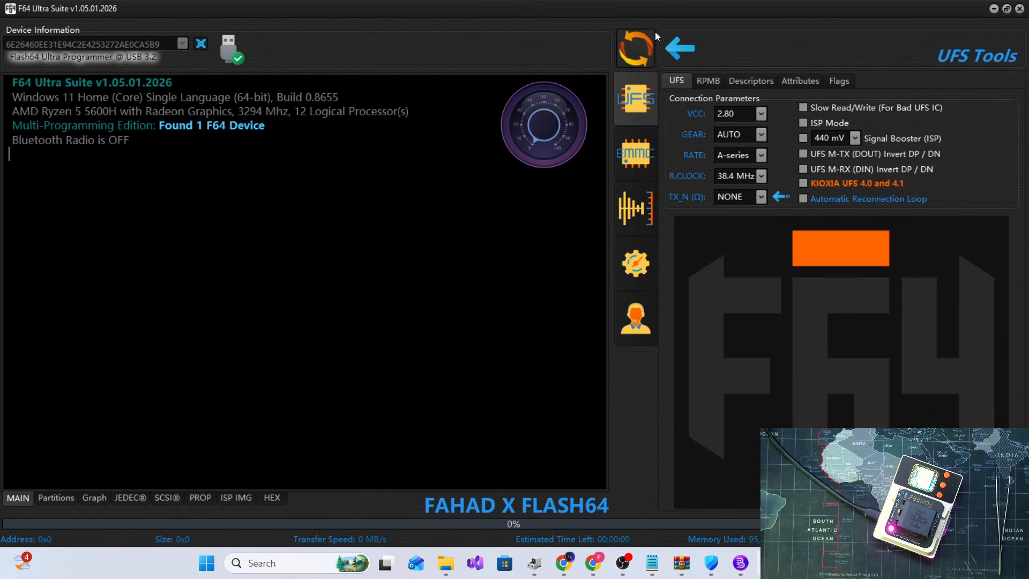
- Identify the connected UFS chip and read its partition information
click(631, 64)
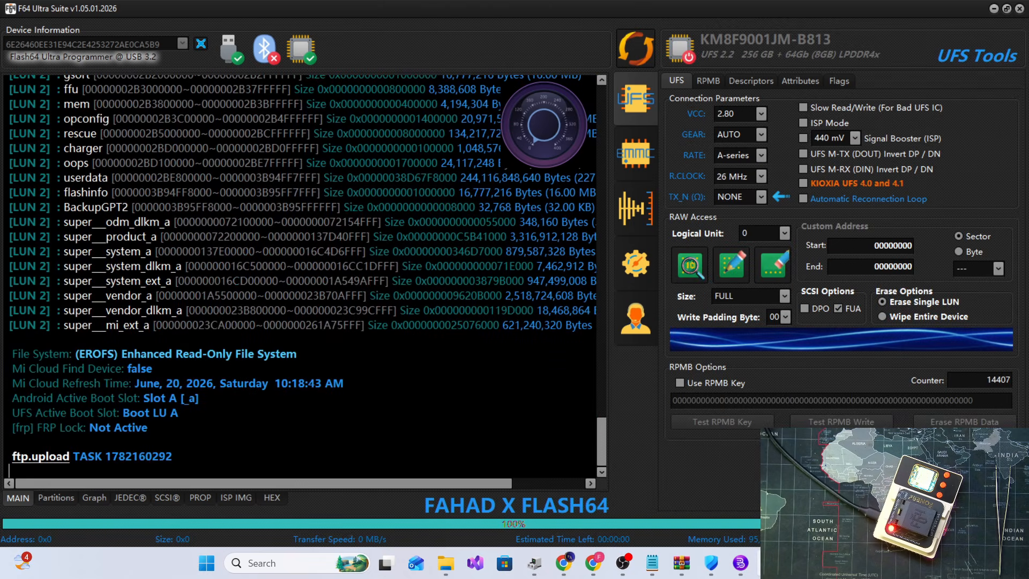
- Switch to Notepad and review the notes on using flash_all.bat instead of rawprogram/scatter files for Xiaomi flashing
click(651, 563)
drag(11, 75, 349, 79)
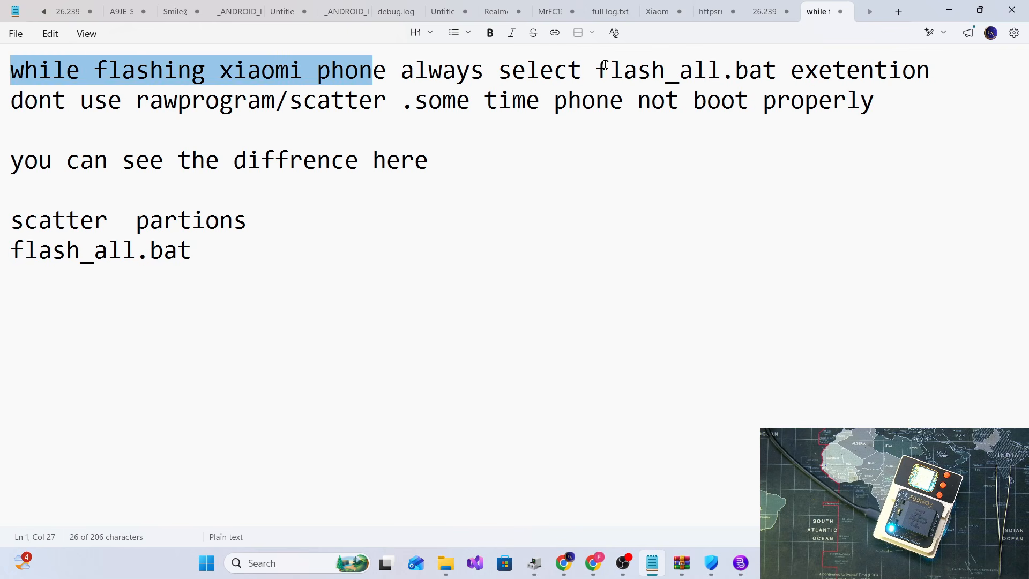
drag(599, 70, 787, 73)
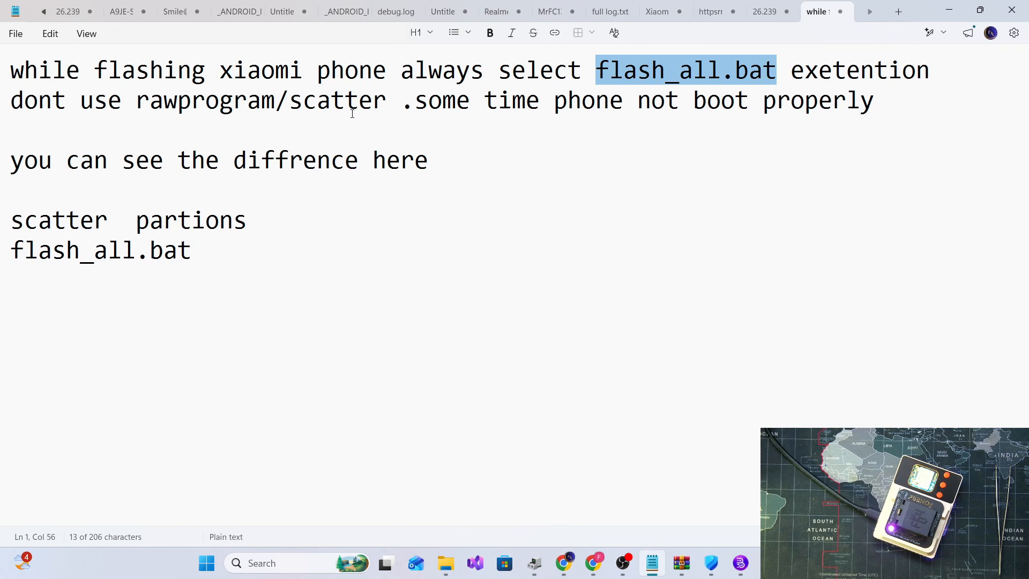
drag(140, 100, 790, 103)
click(831, 123)
click(944, 16)
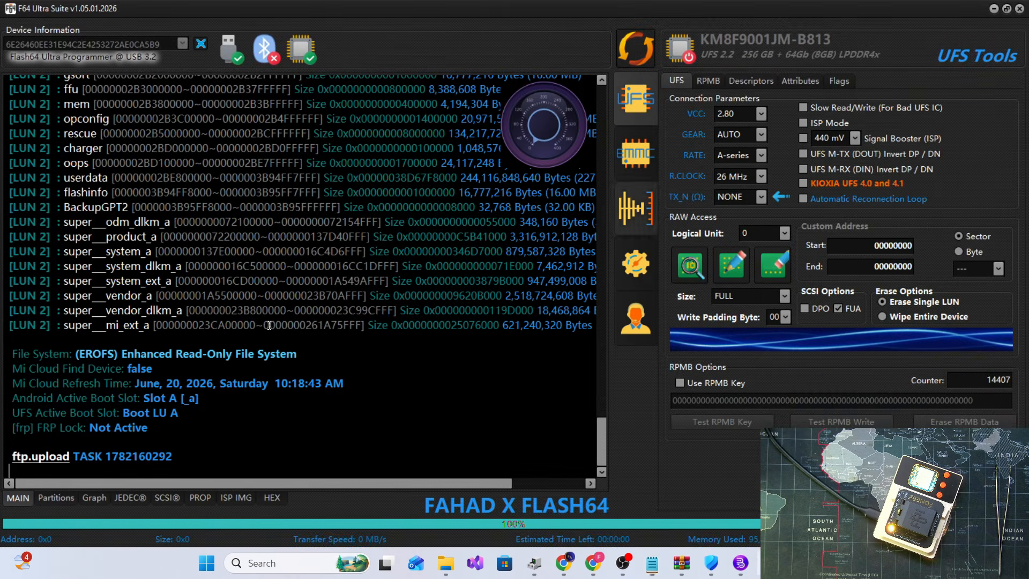
click(652, 563)
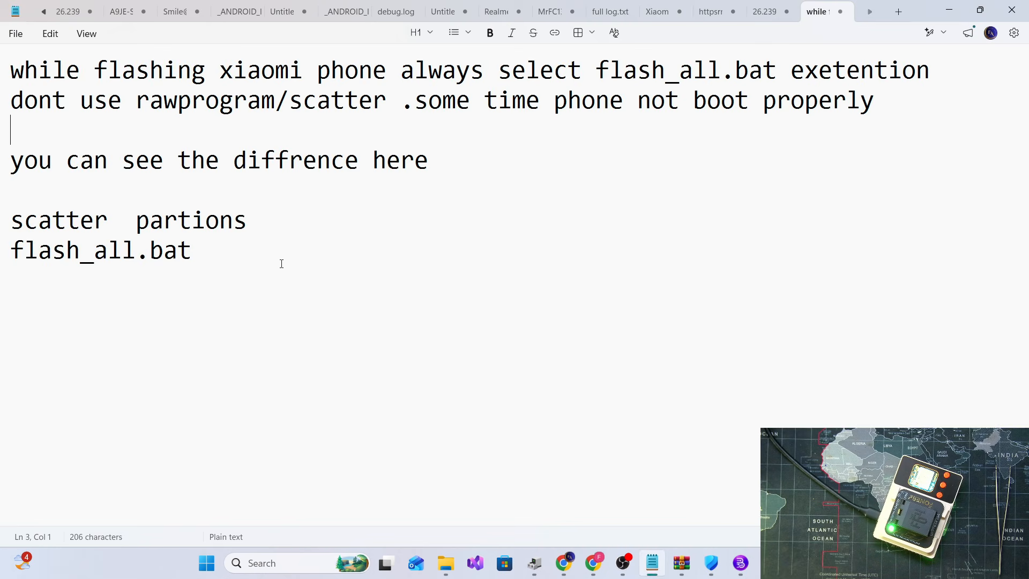
drag(474, 170, 162, 140)
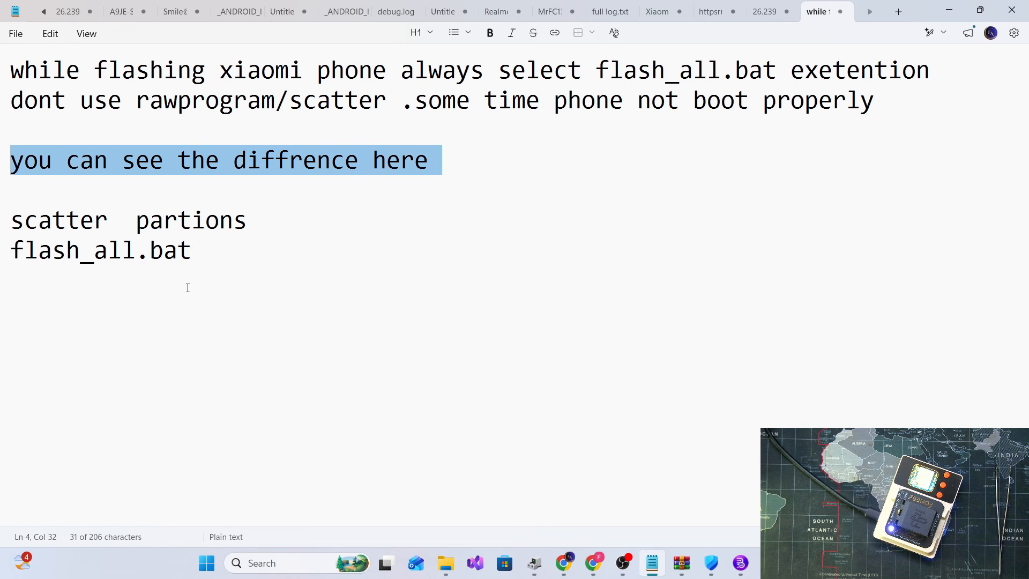
drag(187, 288, 36, 222)
click(958, 9)
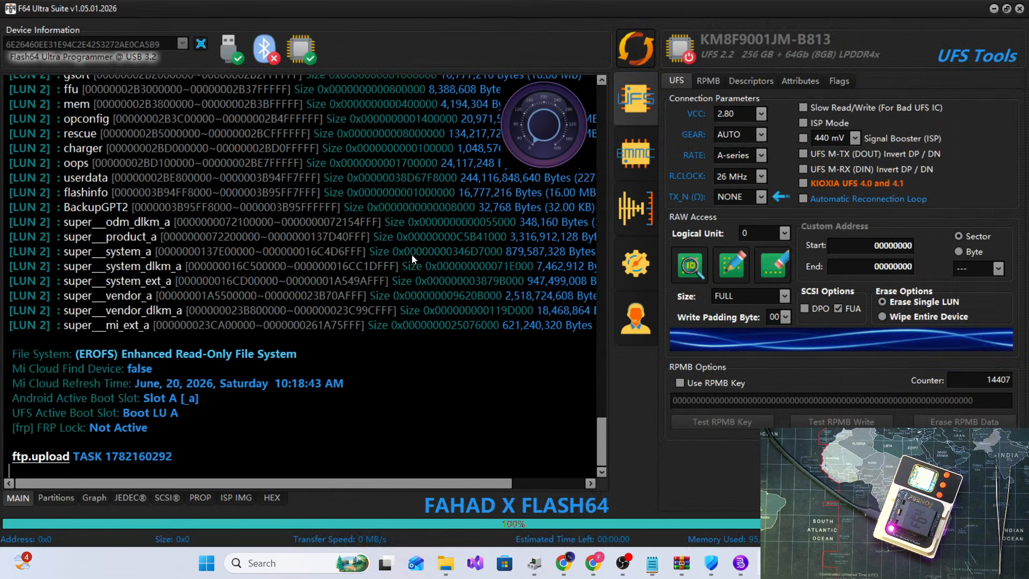
- Show the chip's partition list and open the flash file selection for LUN 2
click(56, 497)
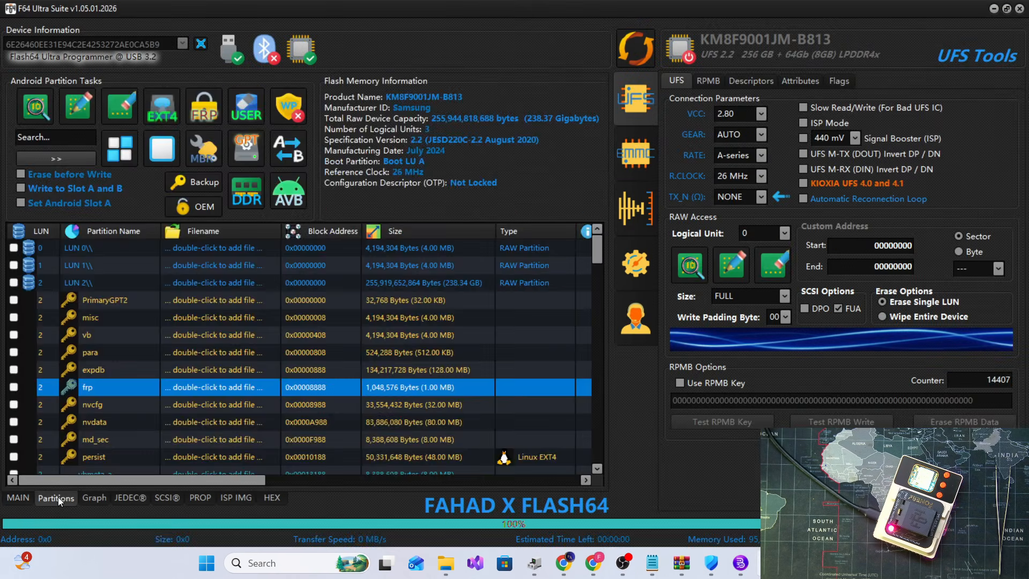
double_click(229, 282)
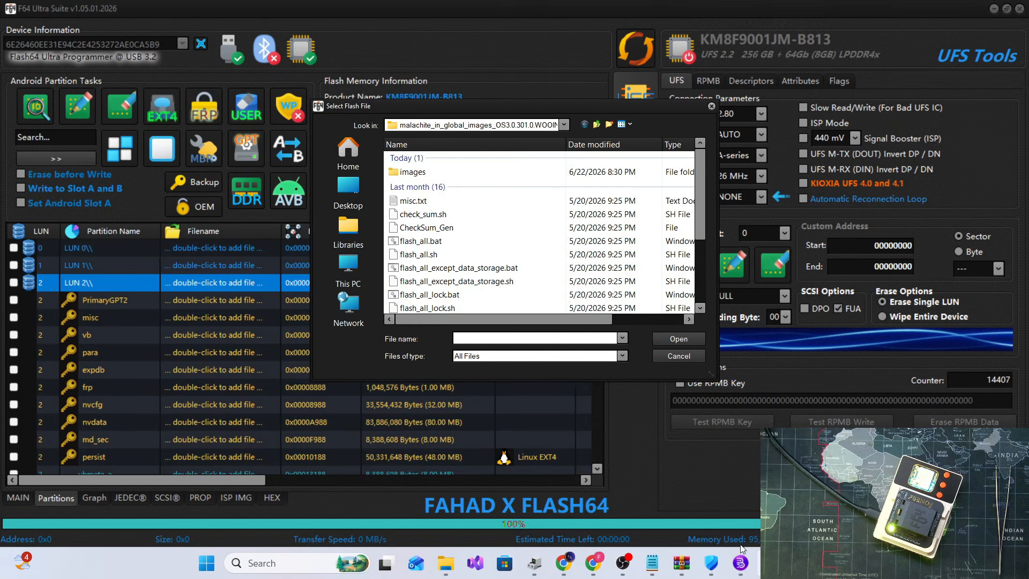
- Add "NOW I AM SELECTING SCATTER" to the end of the scatter partions line in the Notepad notes
click(662, 563)
click(352, 213)
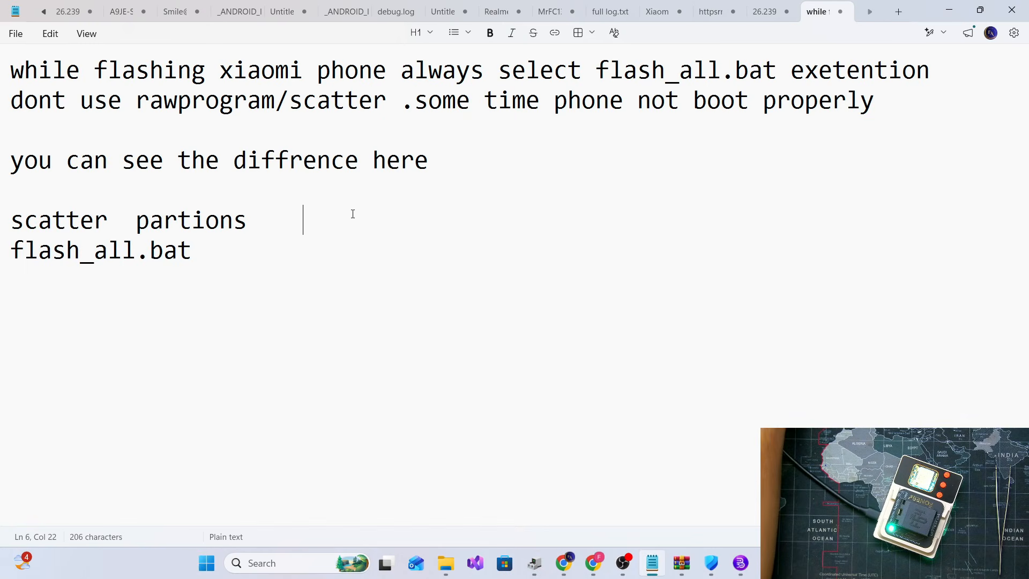
text(NOW I)
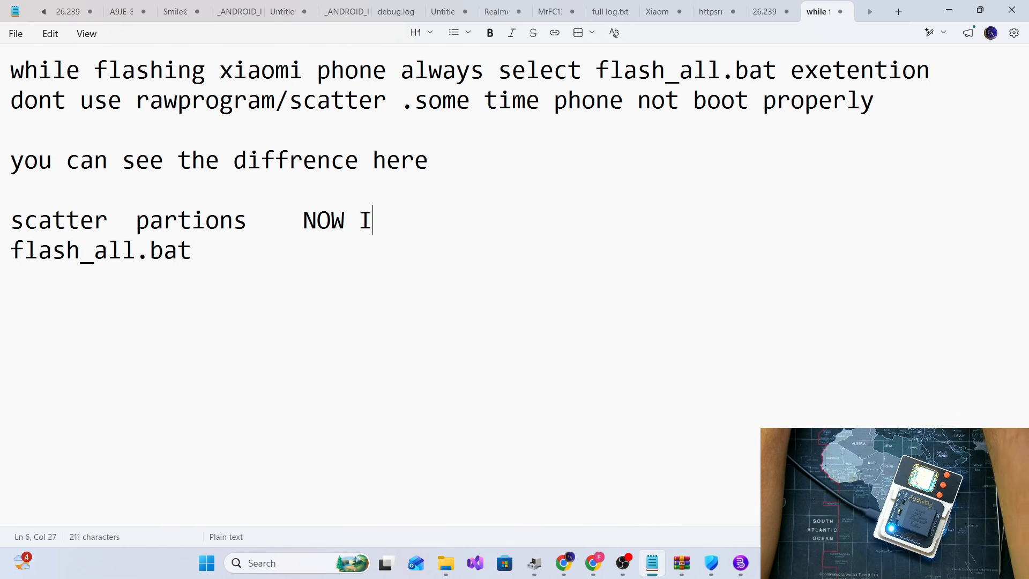
text( AM SELECTING )
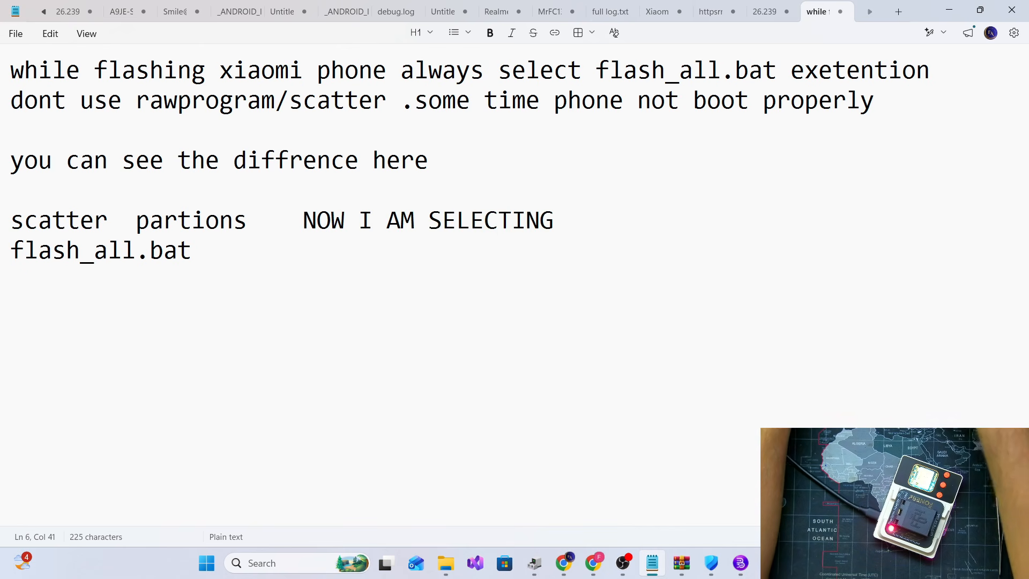
text(SCATTER)
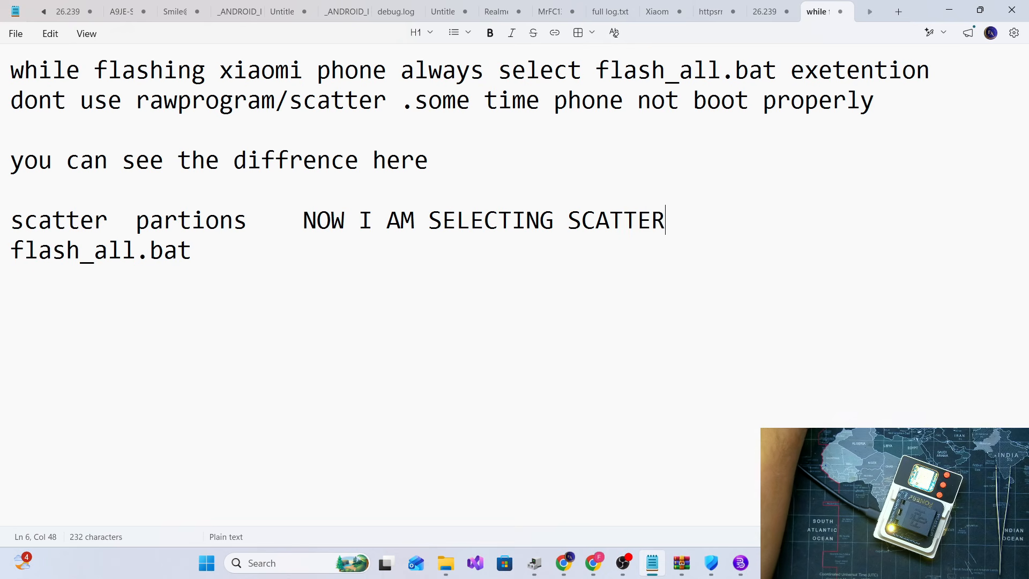
click(937, 5)
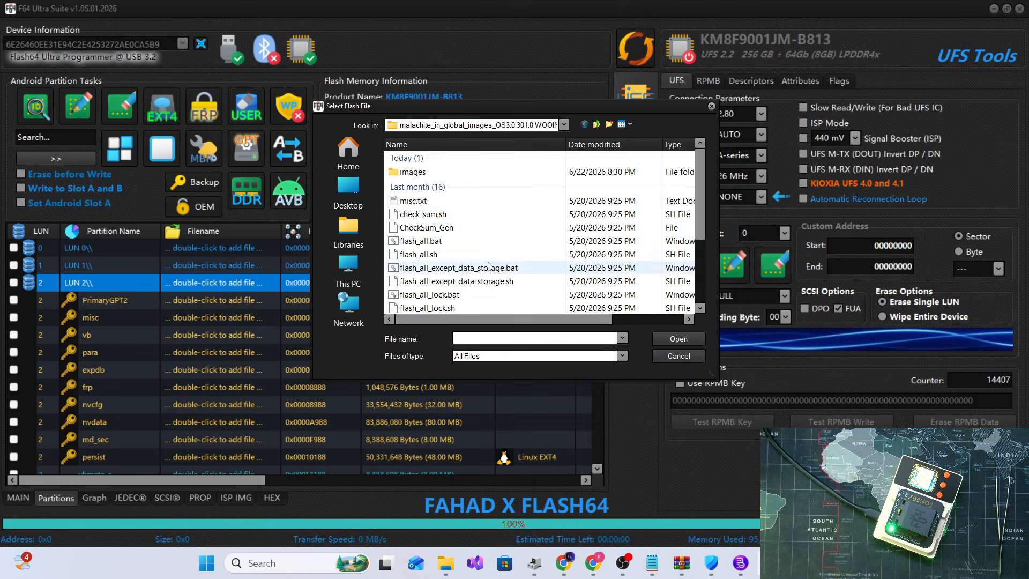
- Filter the images folder to MTK XML Scatter Files and load the scatter file for LUN 2
double_click(423, 172)
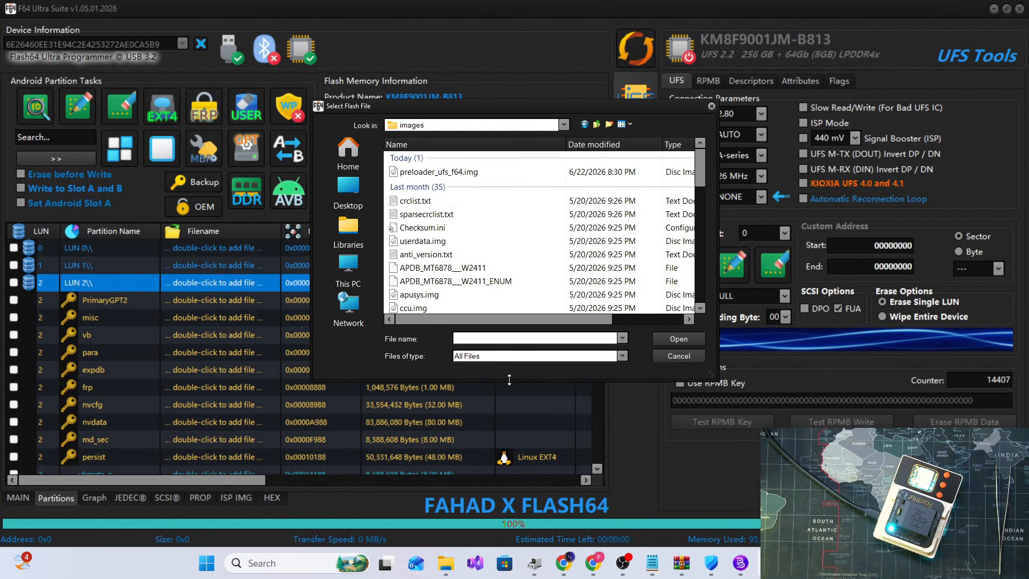
click(504, 356)
scroll(502, 214, down, 3)
click(502, 213)
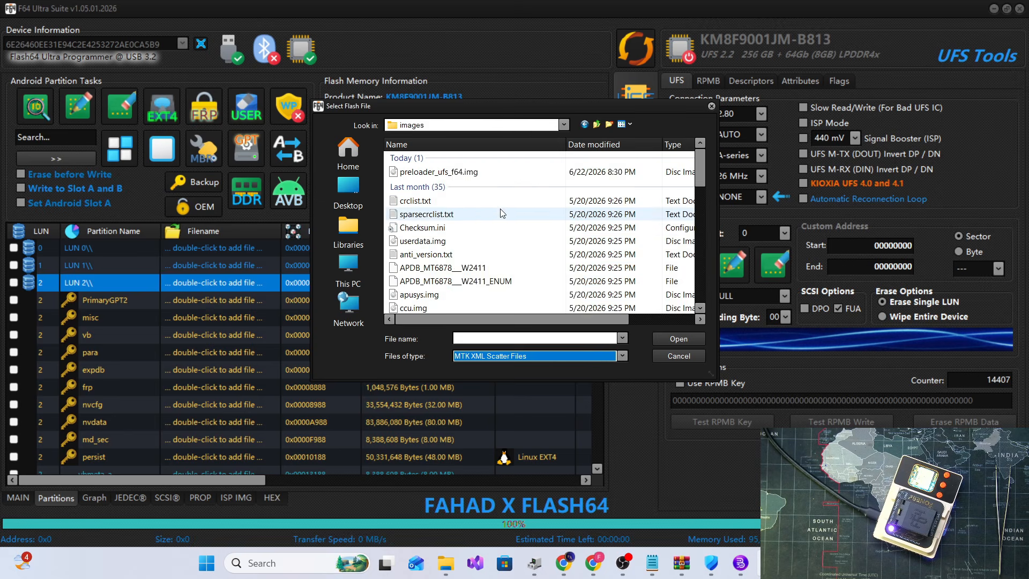
double_click(455, 171)
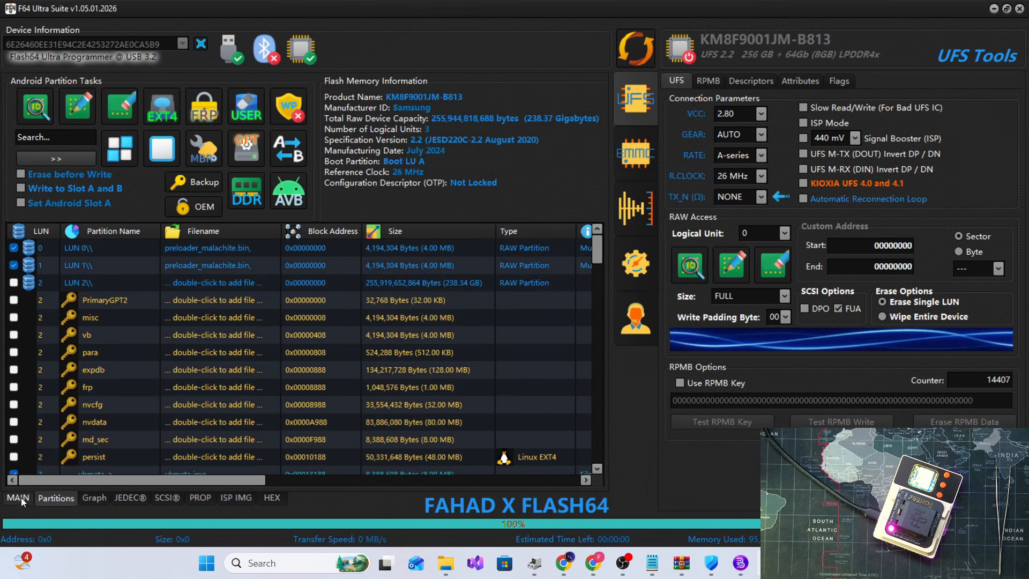
- Copy the "Tasks Loaded" line from the end of the main log
click(21, 501)
triple_click(90, 453)
click(92, 453)
triple_click(113, 453)
key(ctrl+c)
- Paste "Tasks Loaded: 60" at the end of the scatter line in the Notepad notes
click(651, 562)
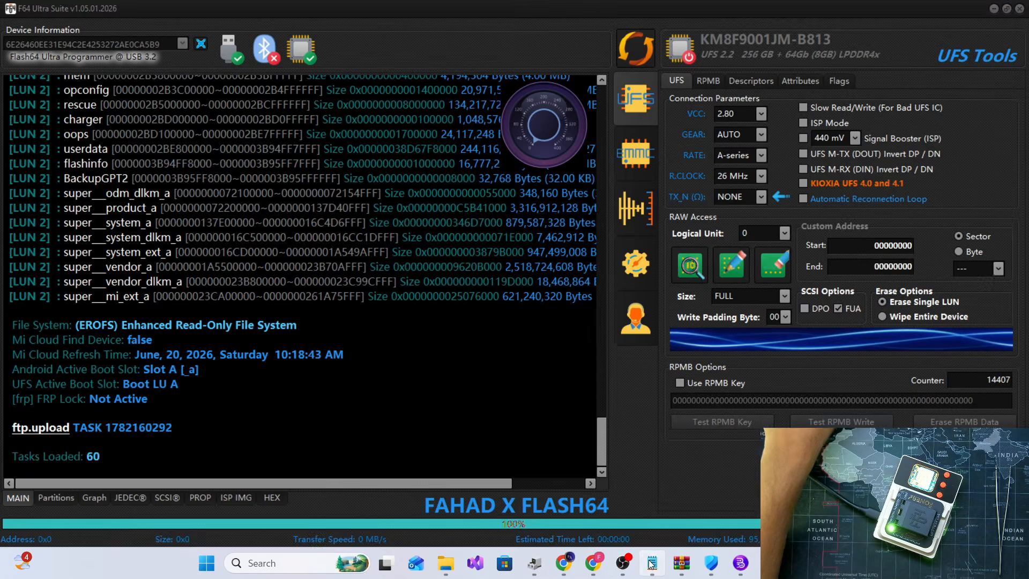
drag(664, 224, 287, 224)
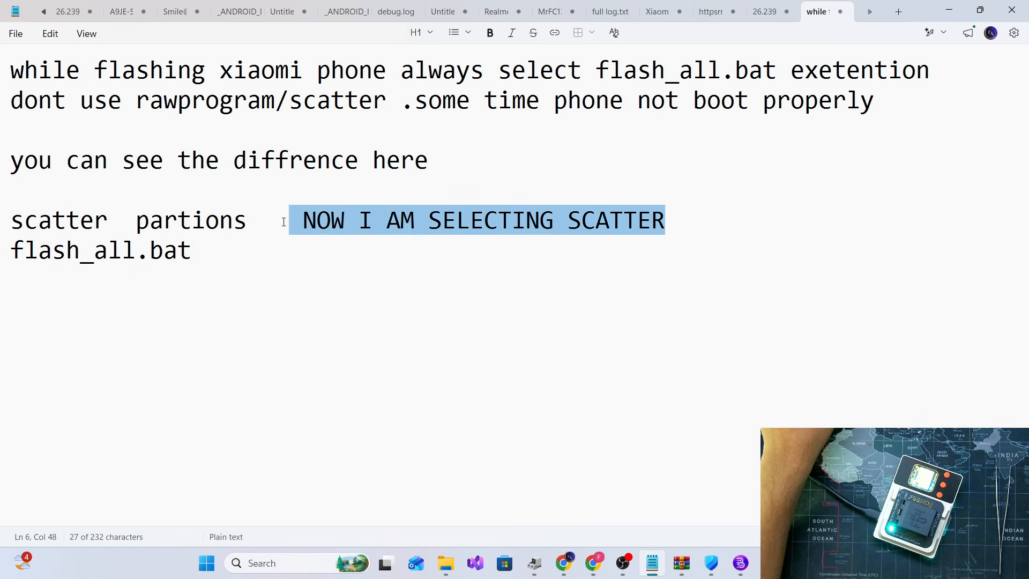
click(746, 202)
click(716, 213)
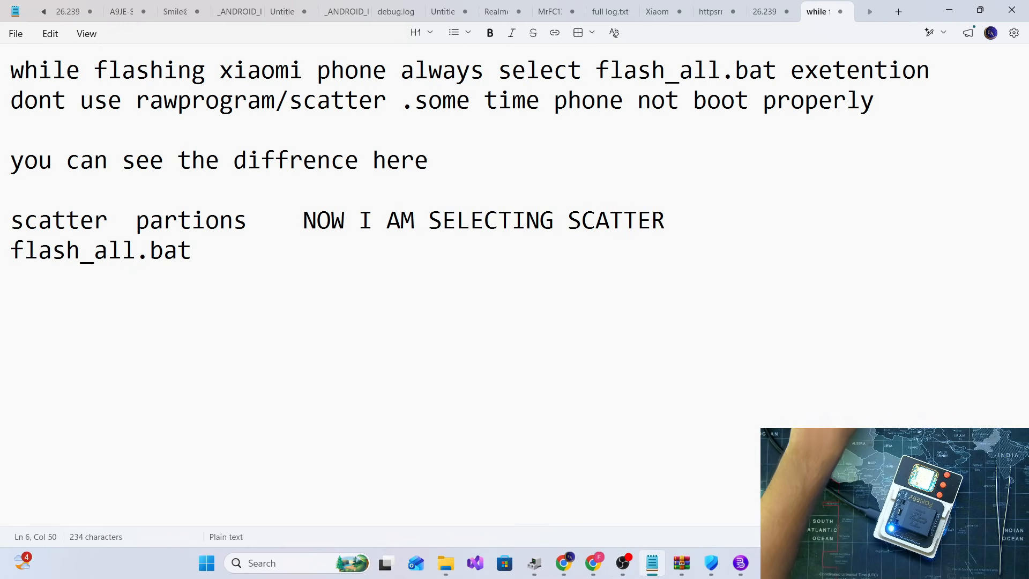
key(ctrl+v)
drag(939, 216, 723, 224)
click(837, 252)
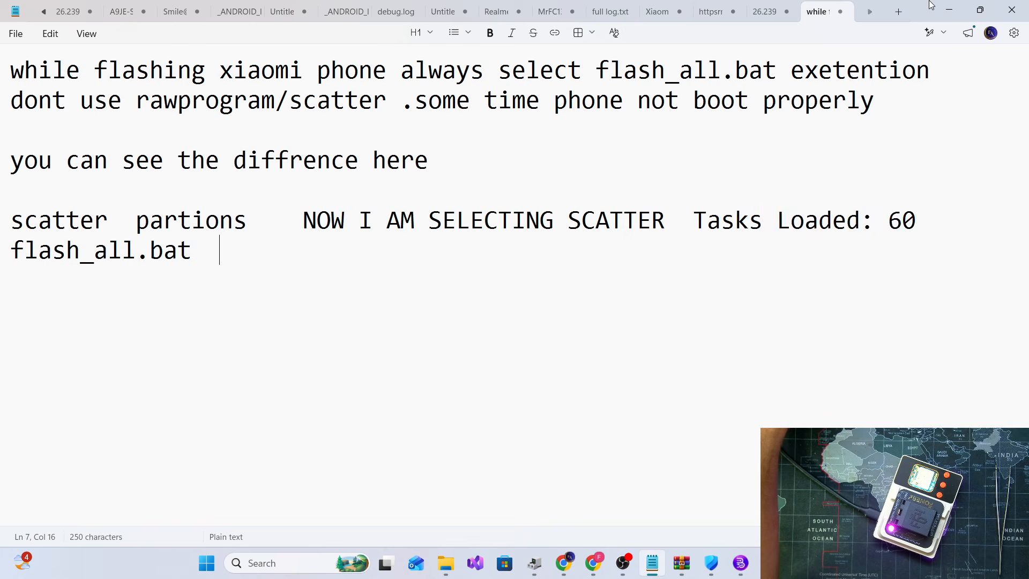
click(948, 10)
- Re-identify the UFS chip and reopen the flash file selection for LUN 2
click(628, 58)
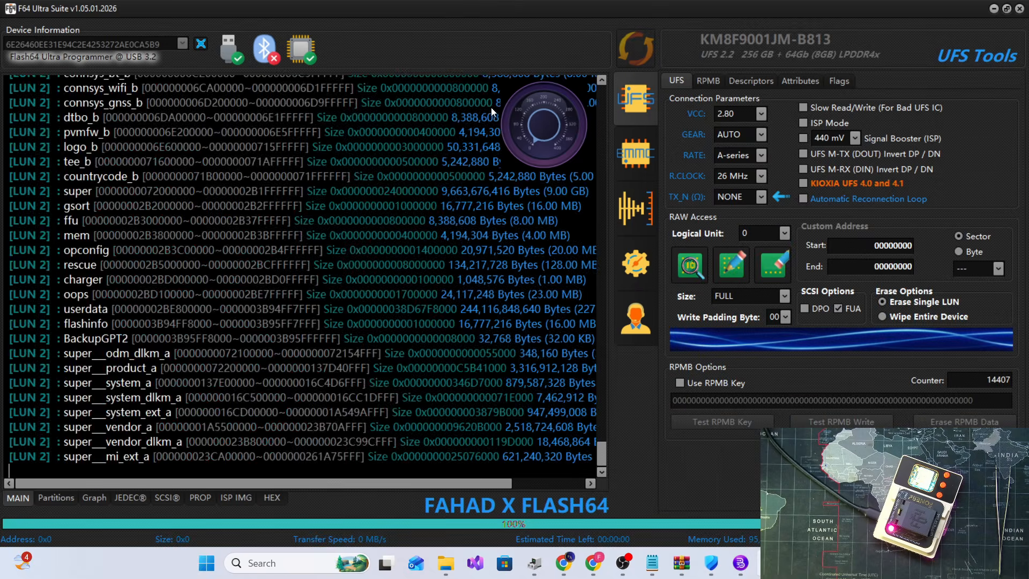
click(55, 497)
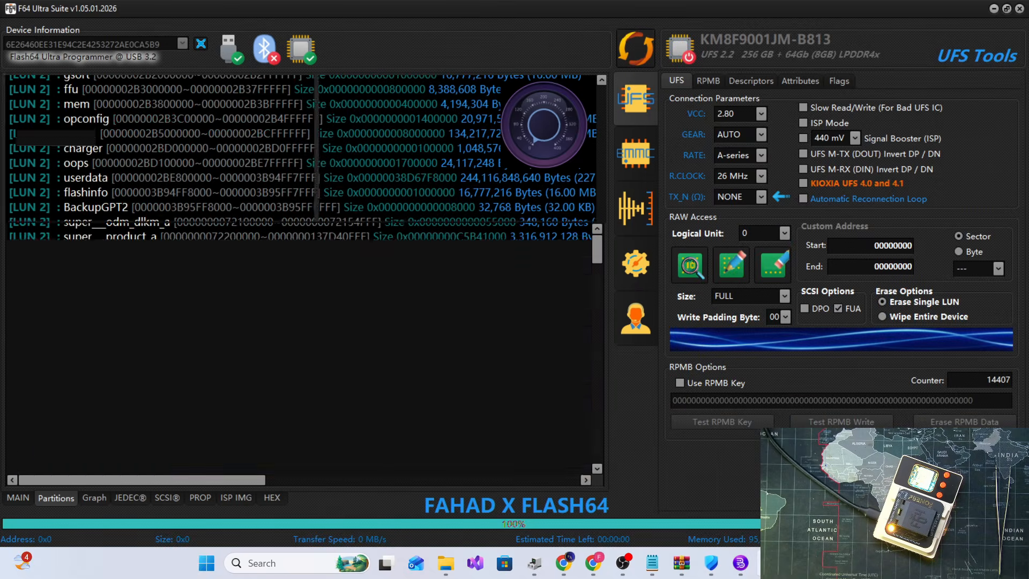
click(211, 282)
double_click(211, 281)
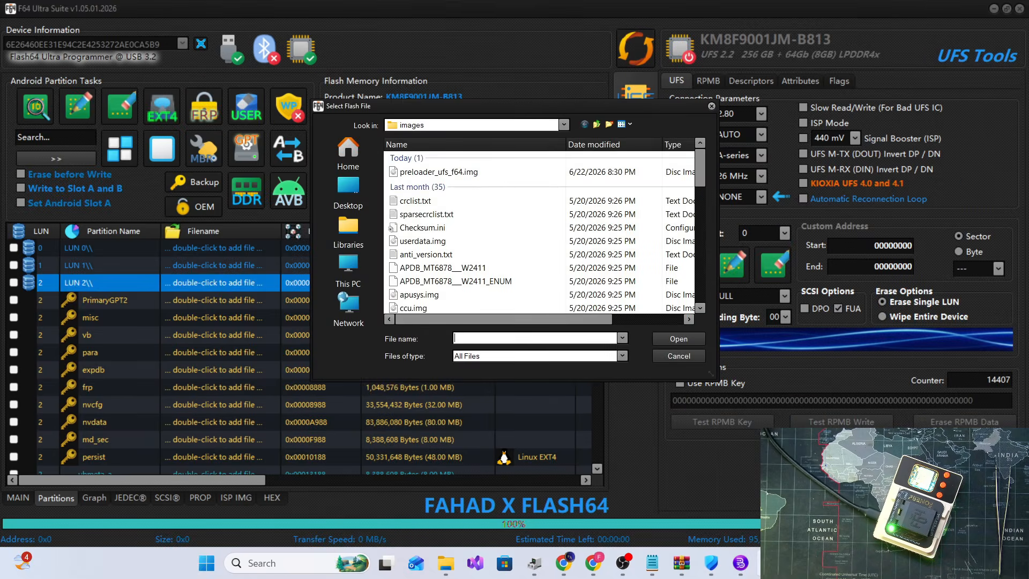
- Add "NOW I AM SELECTING FLASH_ALL.BAT" to the flash_all.bat line in the Notepad notes
click(653, 563)
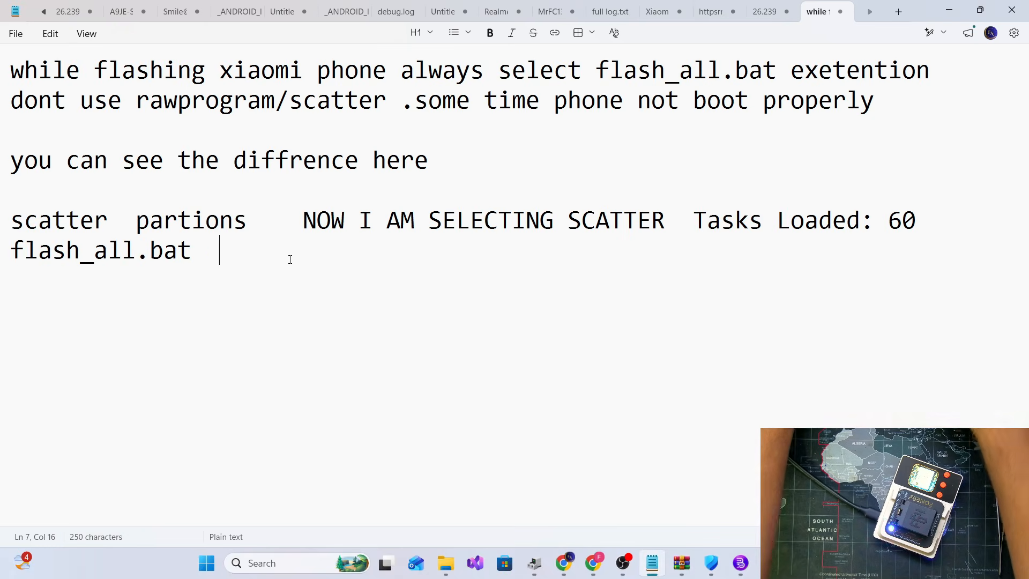
text(NOW I)
text( A =)
text(M)
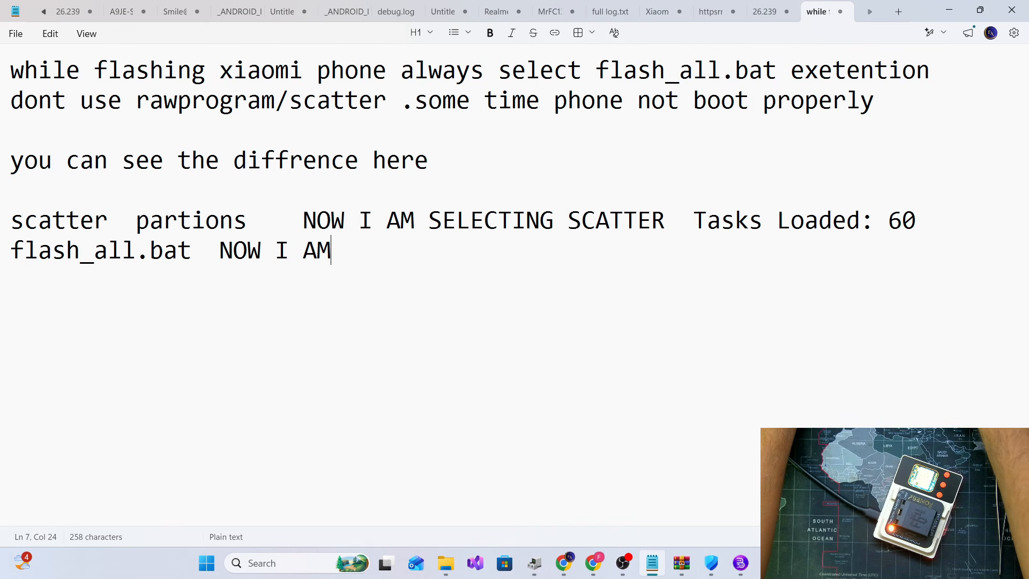
text( SELECTING )
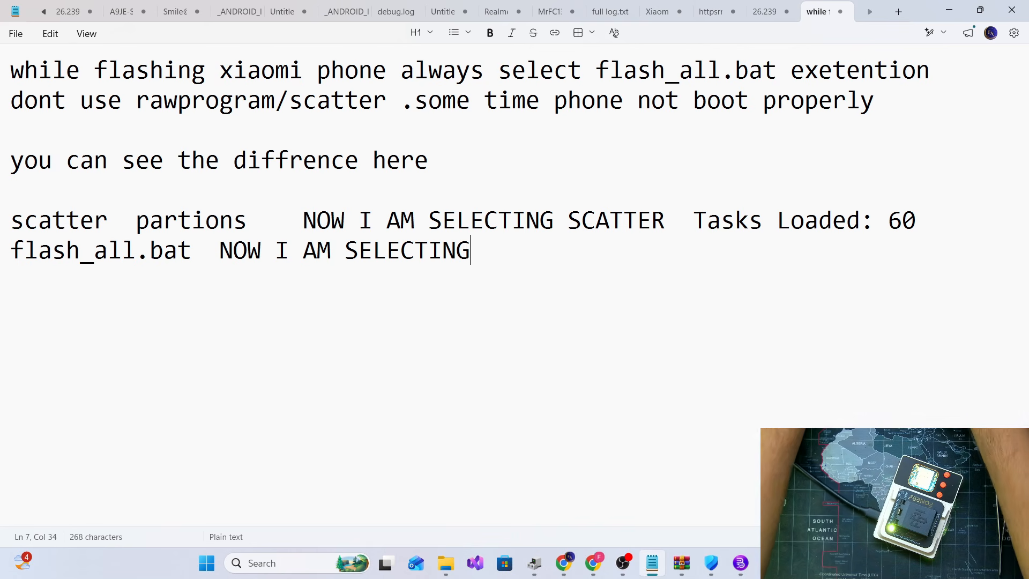
text(FLA)
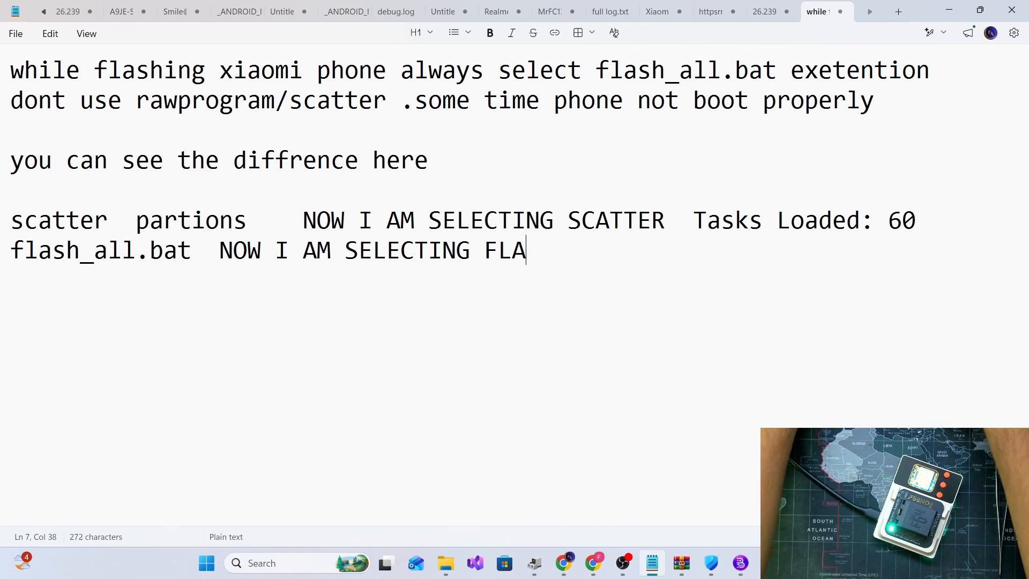
text(SH_ALL.BAT)
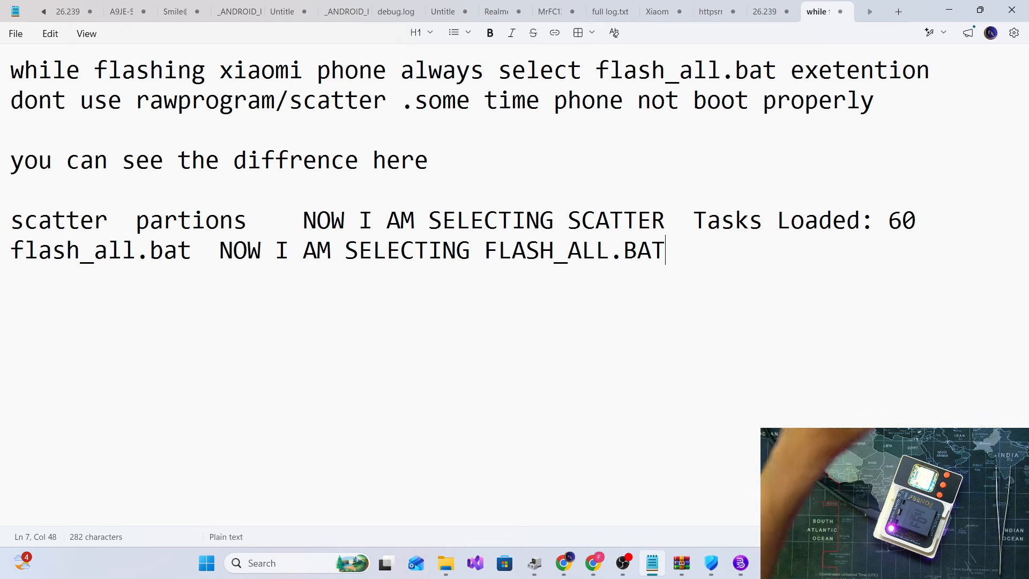
drag(672, 251, 38, 262)
click(155, 307)
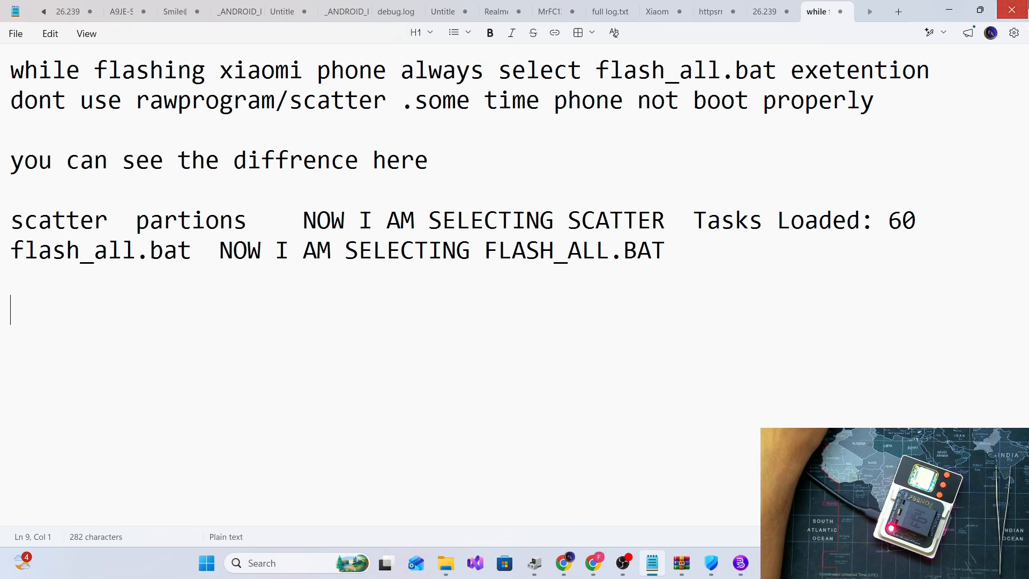
click(951, 9)
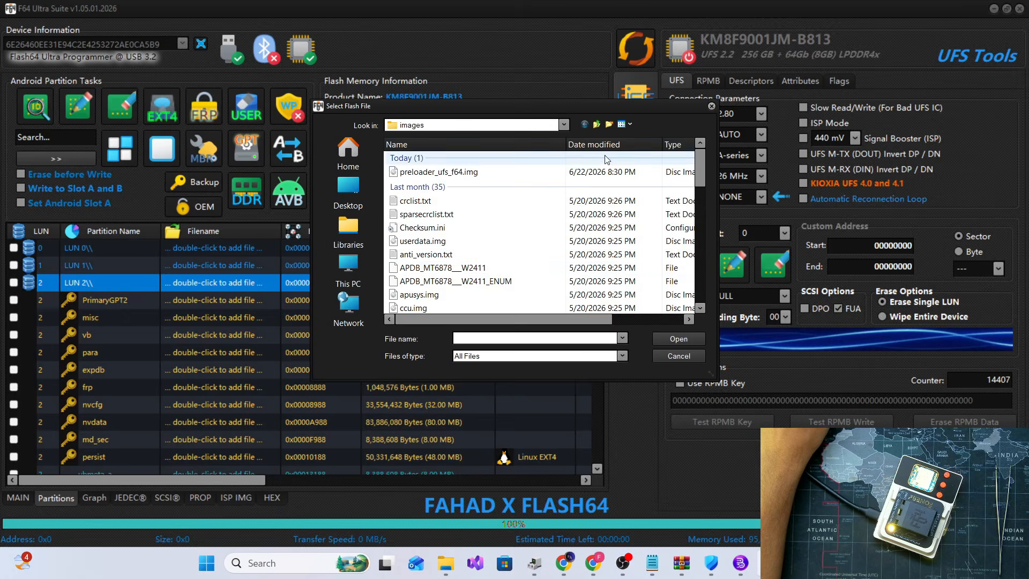
- Go up to the main firmware folder and load flash_all.bat for LUN 2
click(593, 124)
double_click(429, 242)
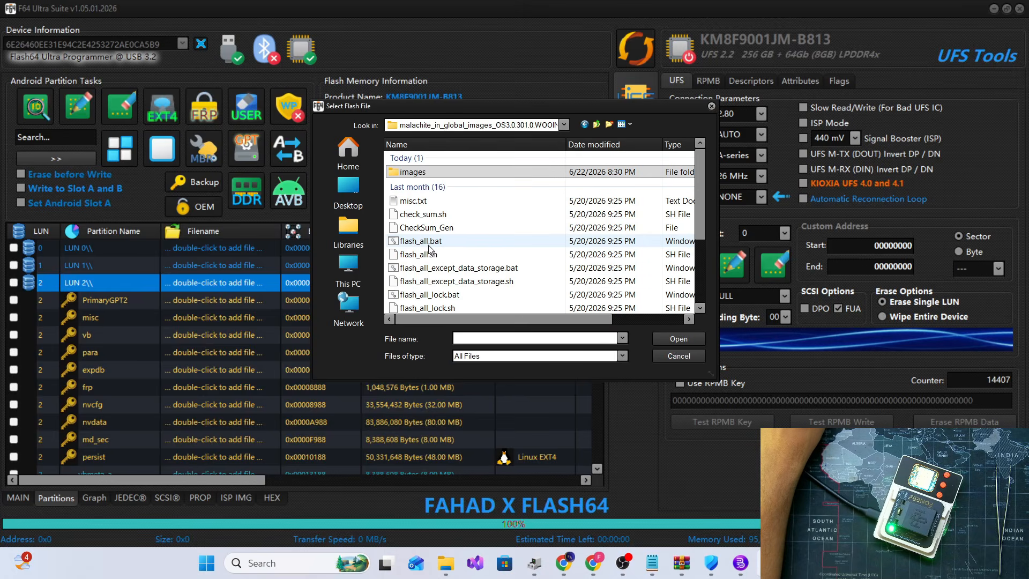
- Copy the "Tasks Loaded: 63" line from the main log to the end of the flash_all.bat line in the Notepad notes
click(18, 497)
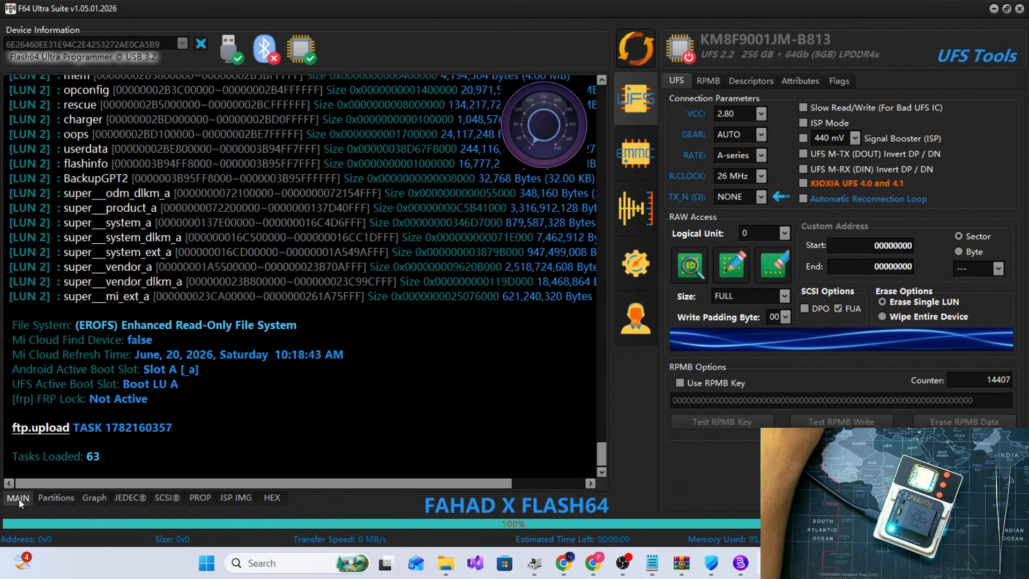
drag(178, 457, 8, 457)
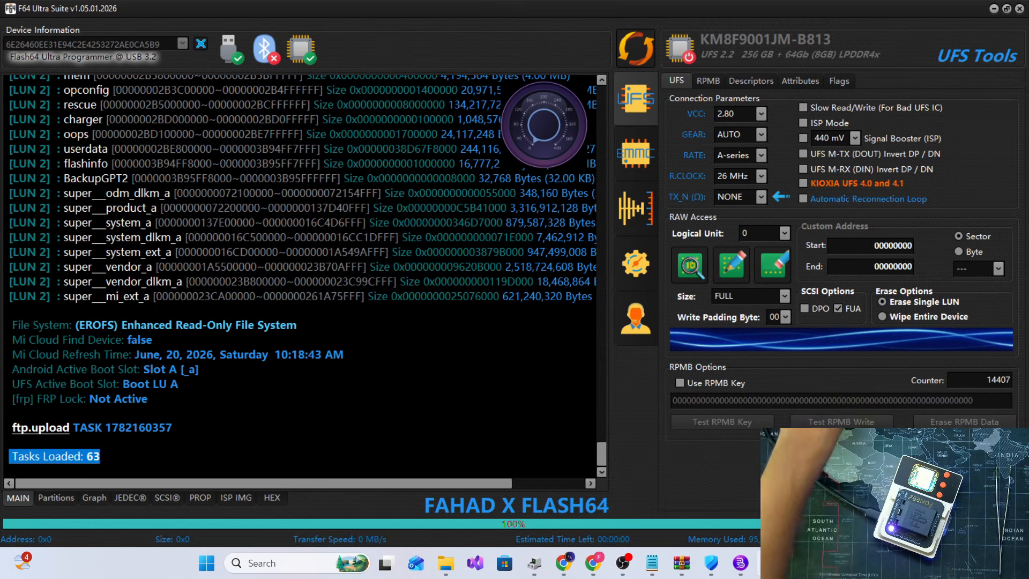
click(651, 563)
click(695, 252)
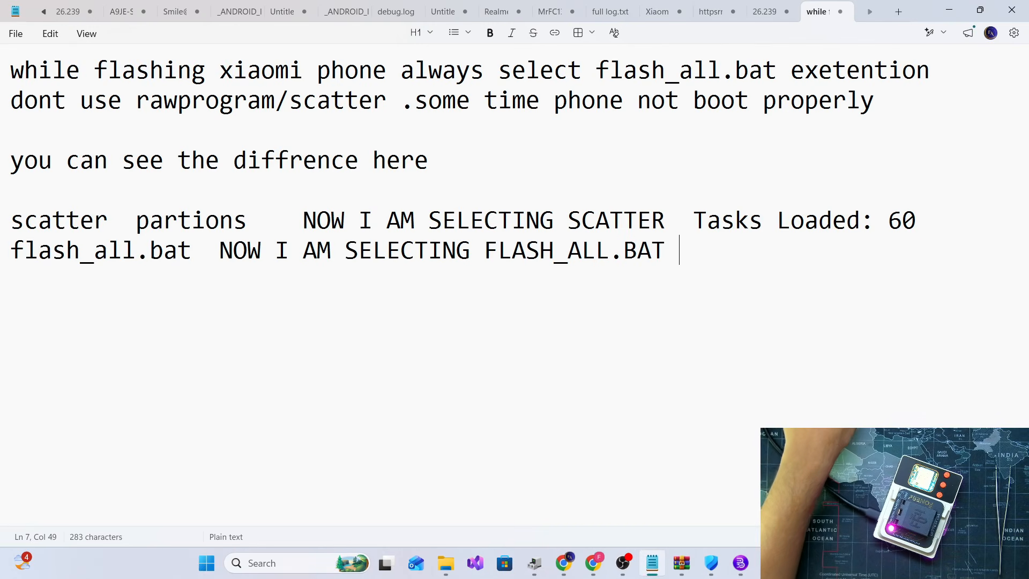
text(Tasks Loaded: 63)
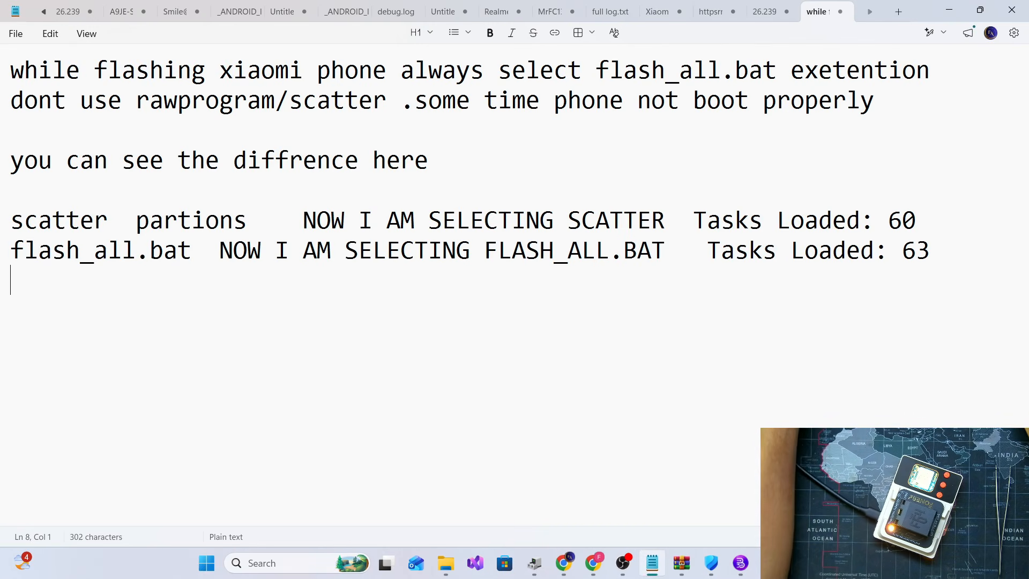
- Add the line "3 partions deffrence" below the two task results and highlight it, then return to F64 Ultra Suite
text(3 pa)
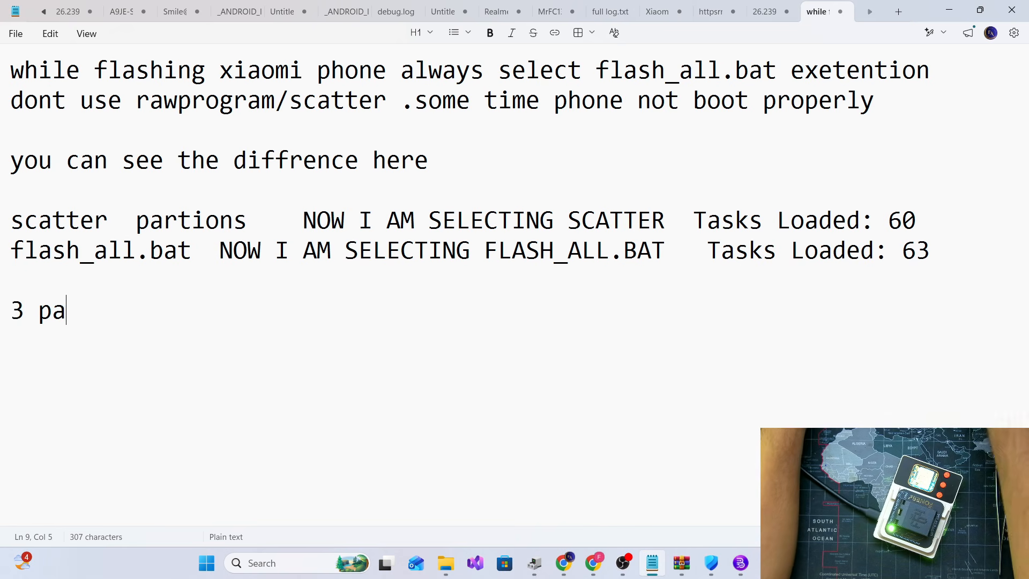
text(rtions de)
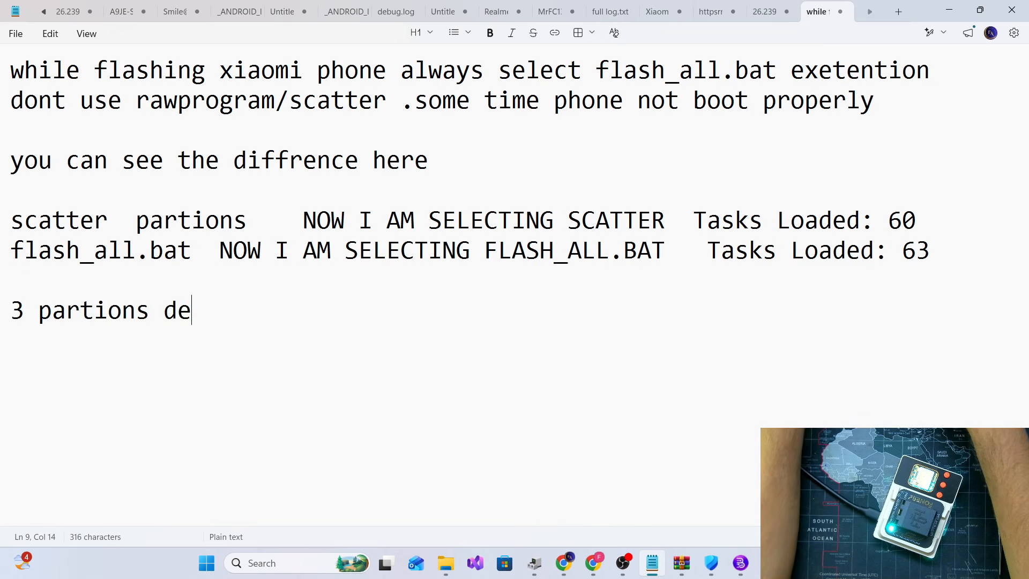
text(ffrence)
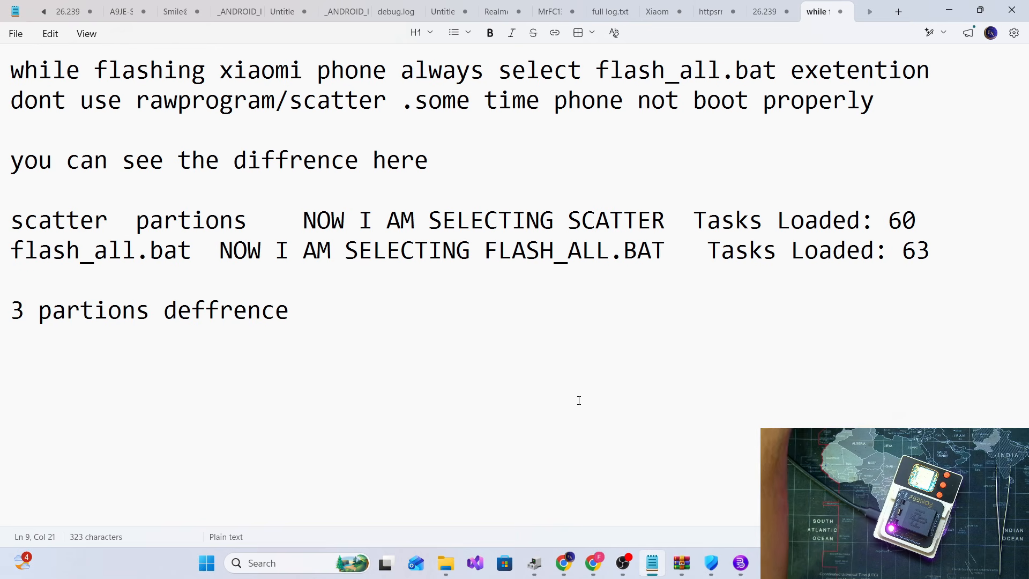
drag(248, 311, 9, 312)
drag(348, 323, 2, 314)
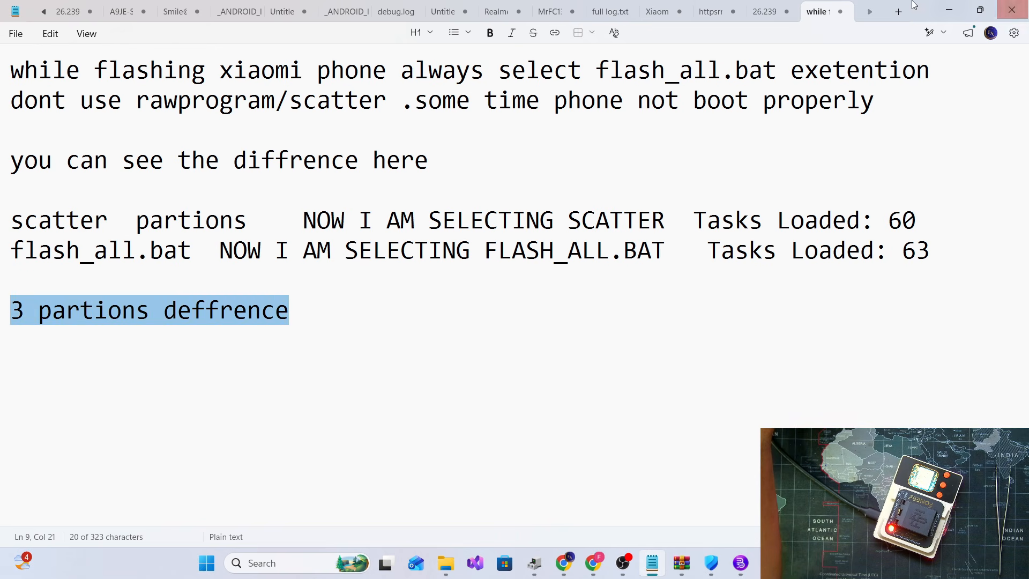
click(946, 10)
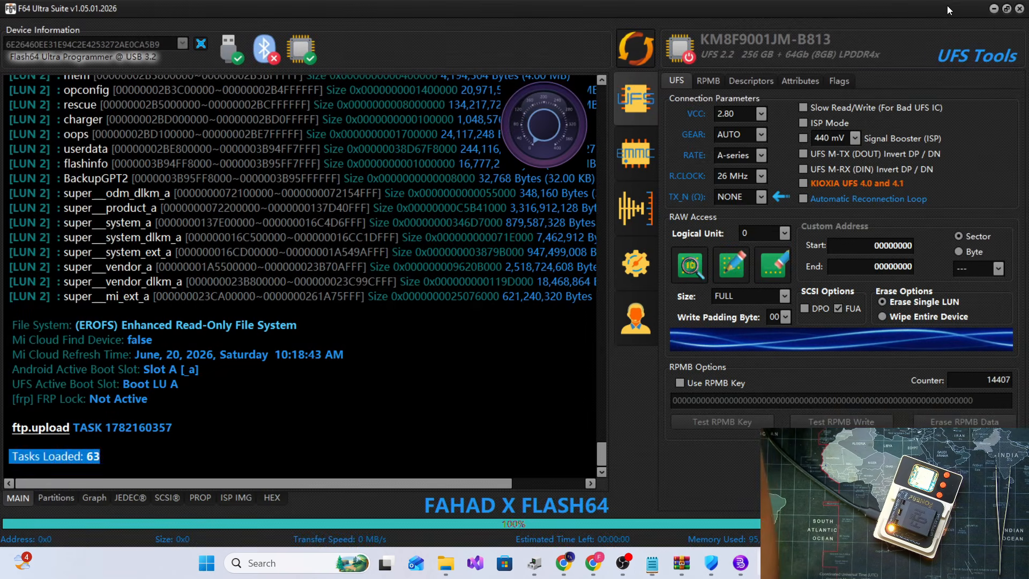
click(365, 399)
- Add the line "ok now i am start flashing" at the end of the Notepad notes
click(662, 569)
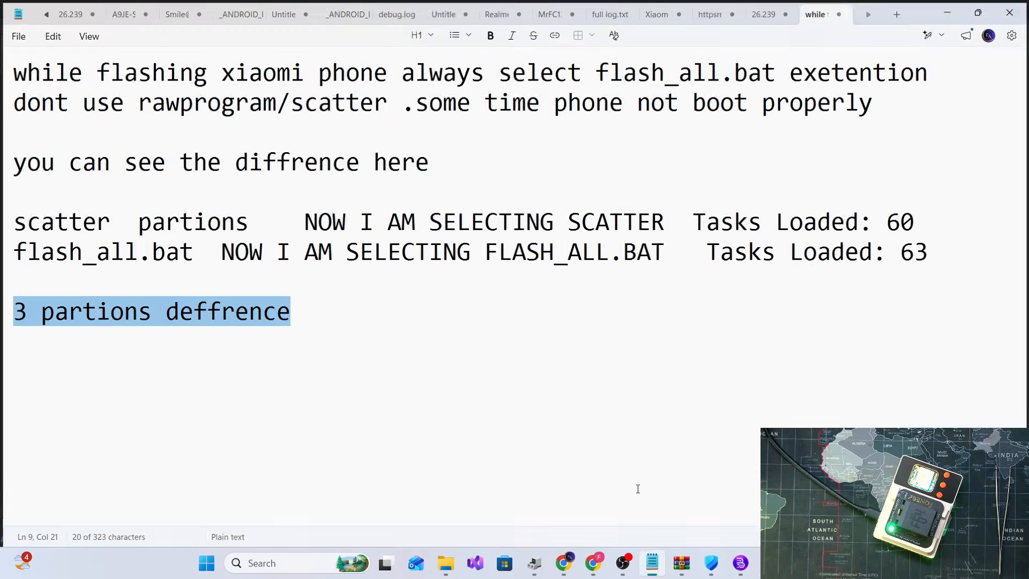
click(440, 320)
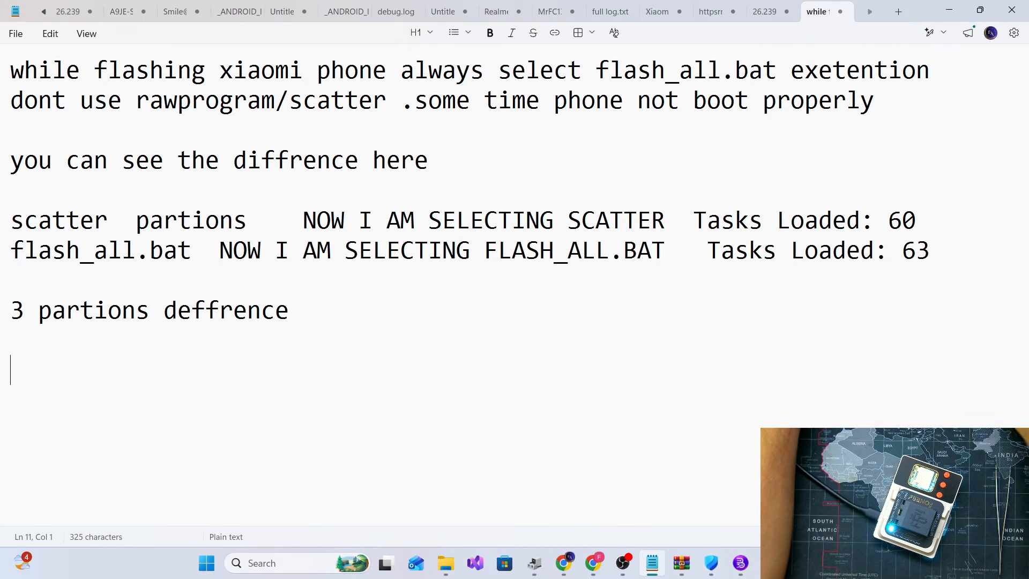
text(ok now )
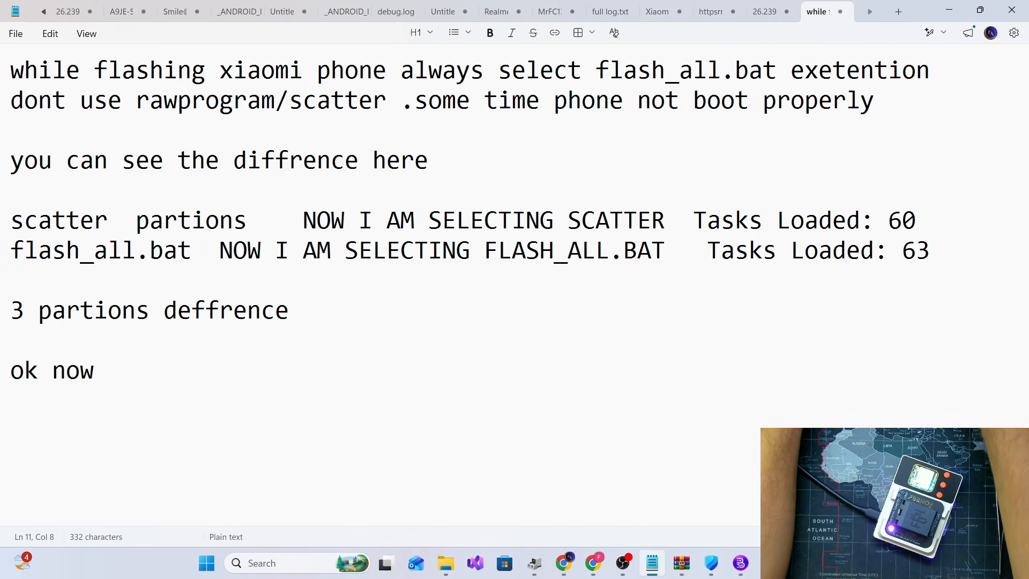
text(i am stari)
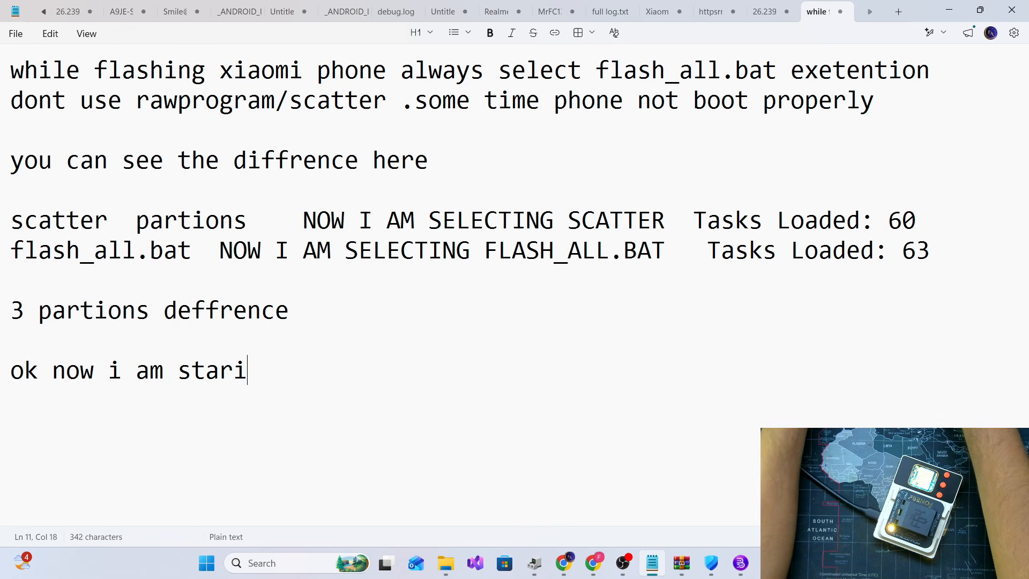
text(ng)
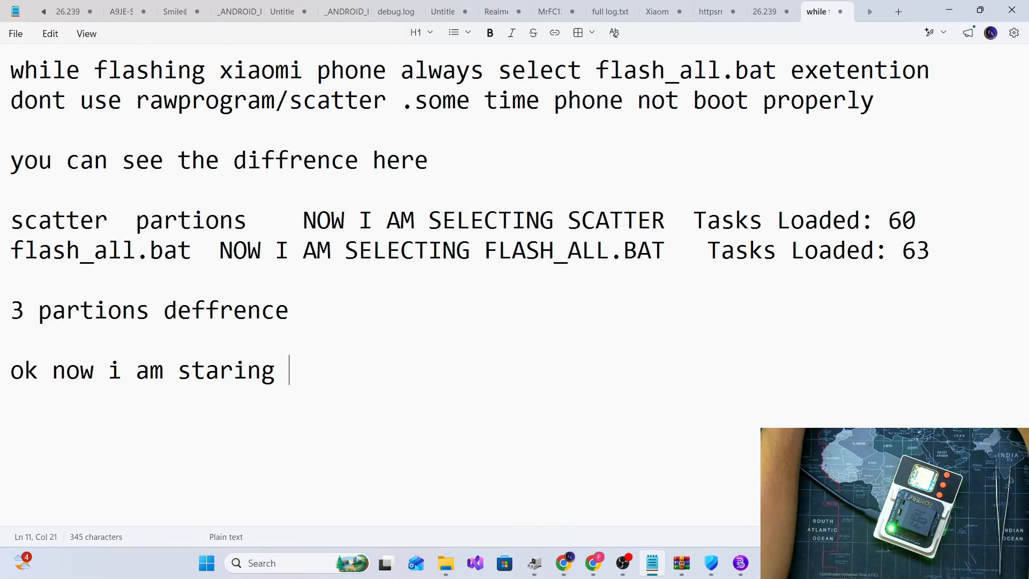
key(BackSpace)
key(BackSpace)
key(BackSpace)
key(BackSpace)
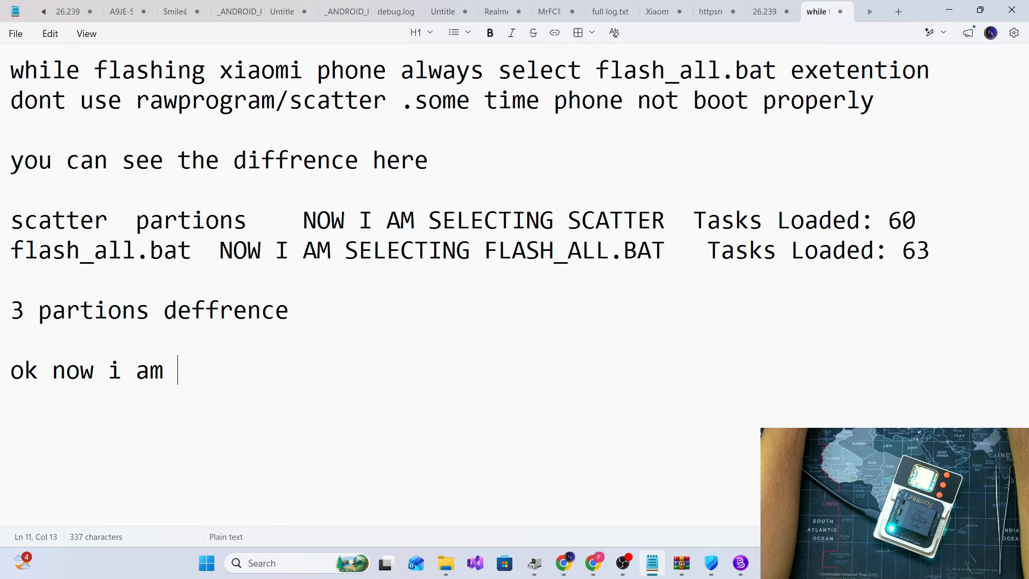
text(start flas)
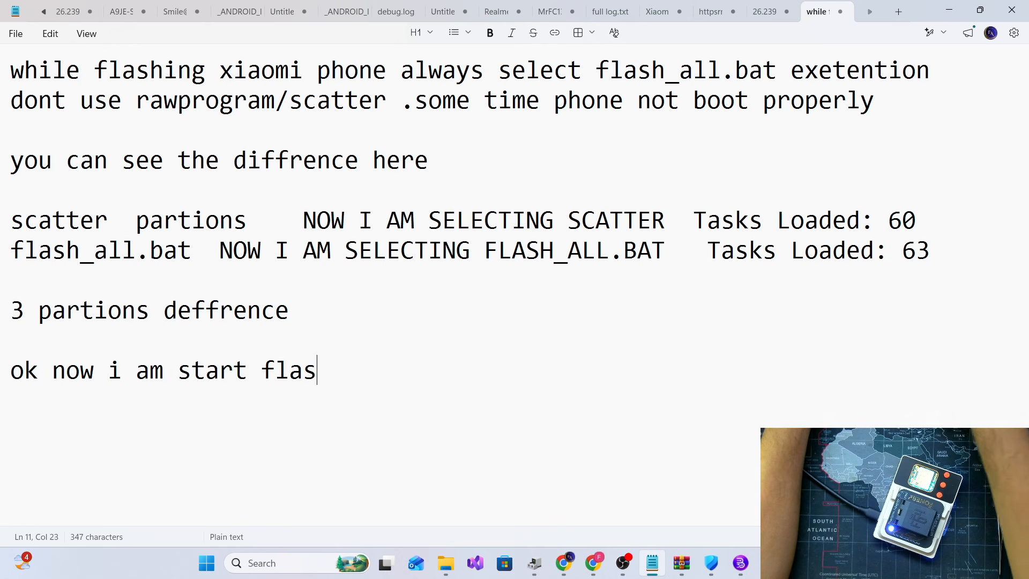
text(hing)
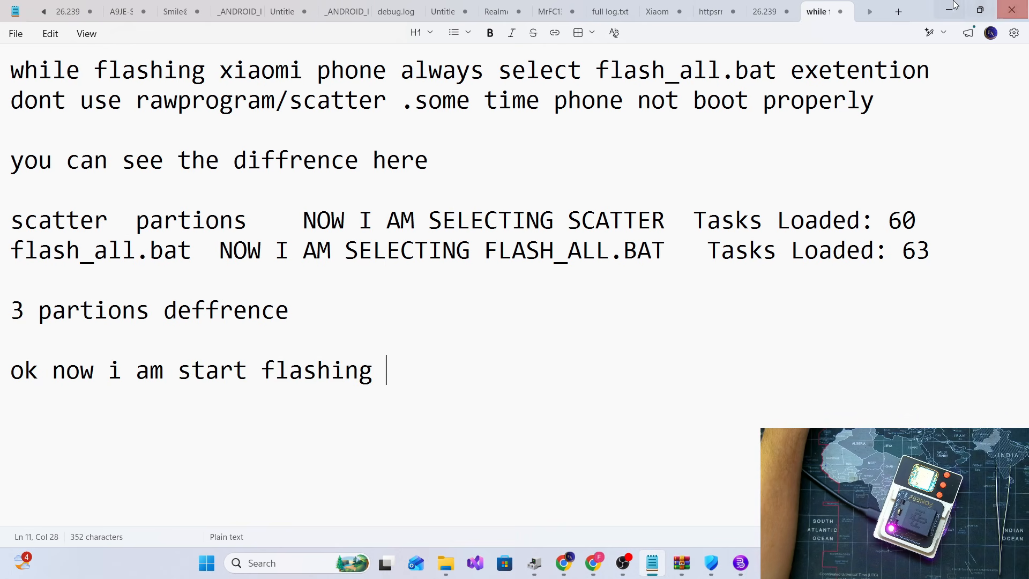
- Start writing the loaded partitions to the UFS chip in F64 Ultra Suite, including userdata, and follow the write in the main log
click(953, 7)
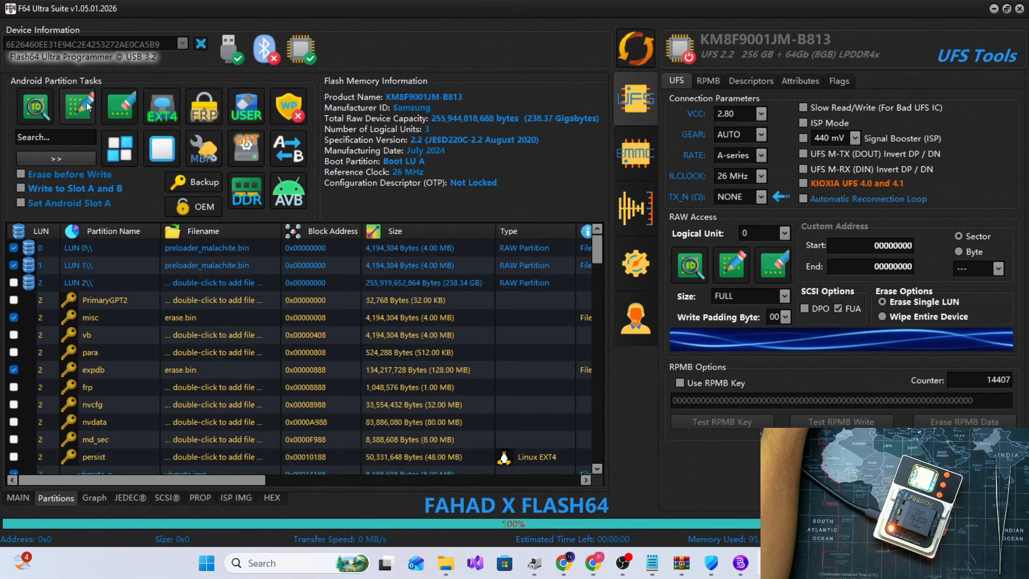
click(86, 102)
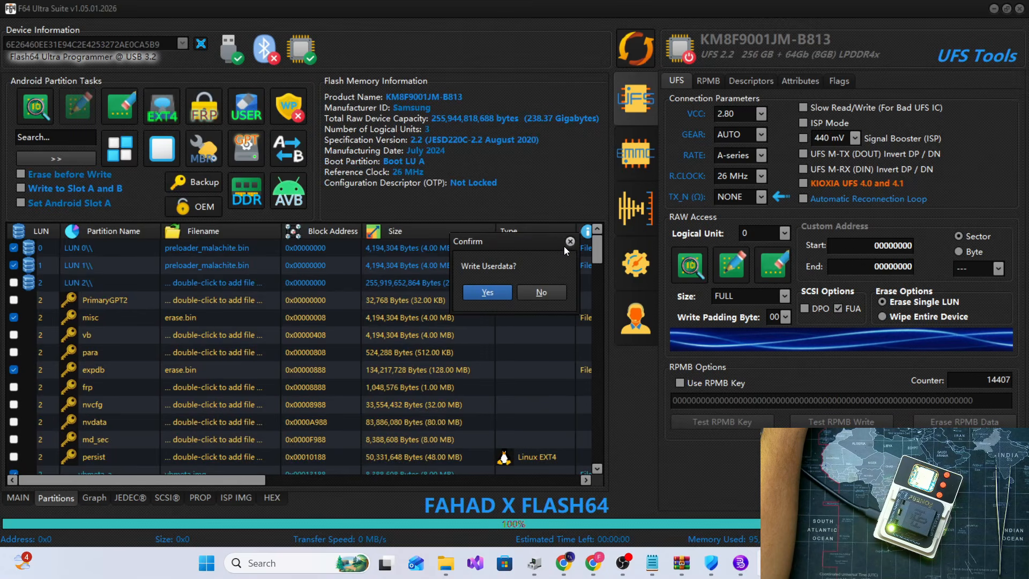
click(489, 293)
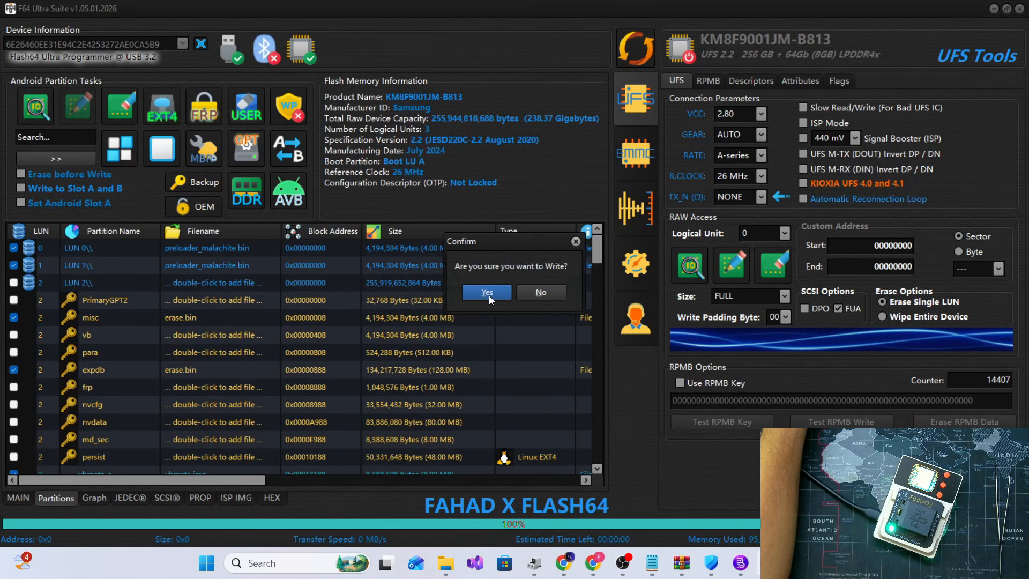
click(488, 294)
click(7, 500)
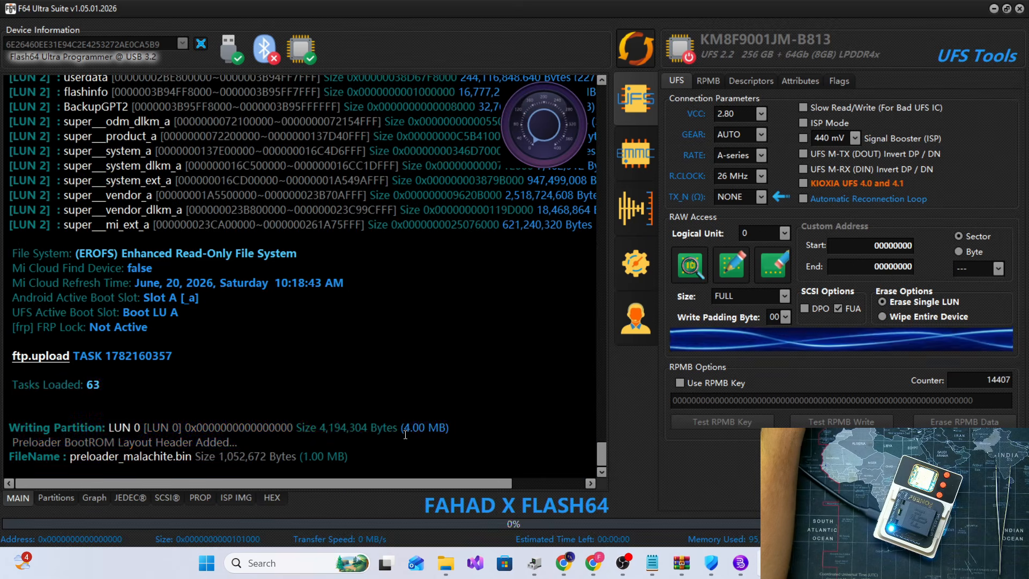
drag(306, 461, 3, 416)
click(104, 448)
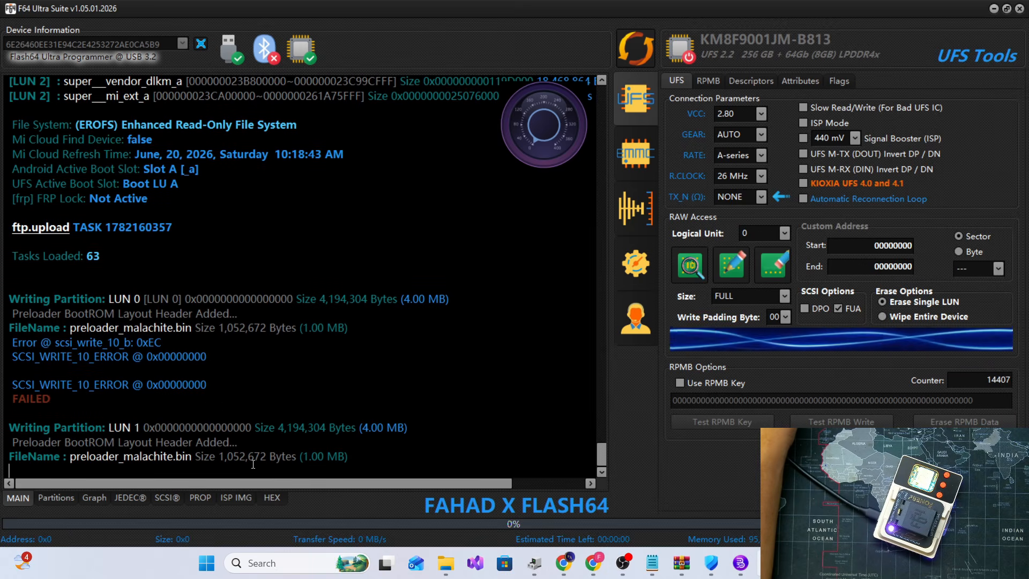
- Leave blank lines below the Notepad notes and start a new note reading "write error due to write protection"
click(653, 564)
key(Return)
key(Return)
key(Return)
key(Return)
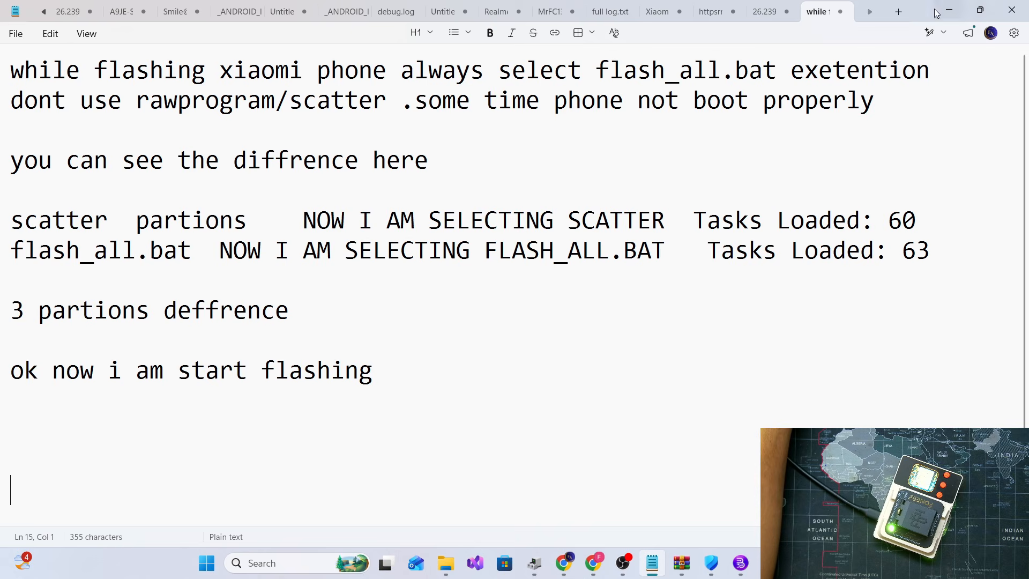
click(898, 12)
text(wr)
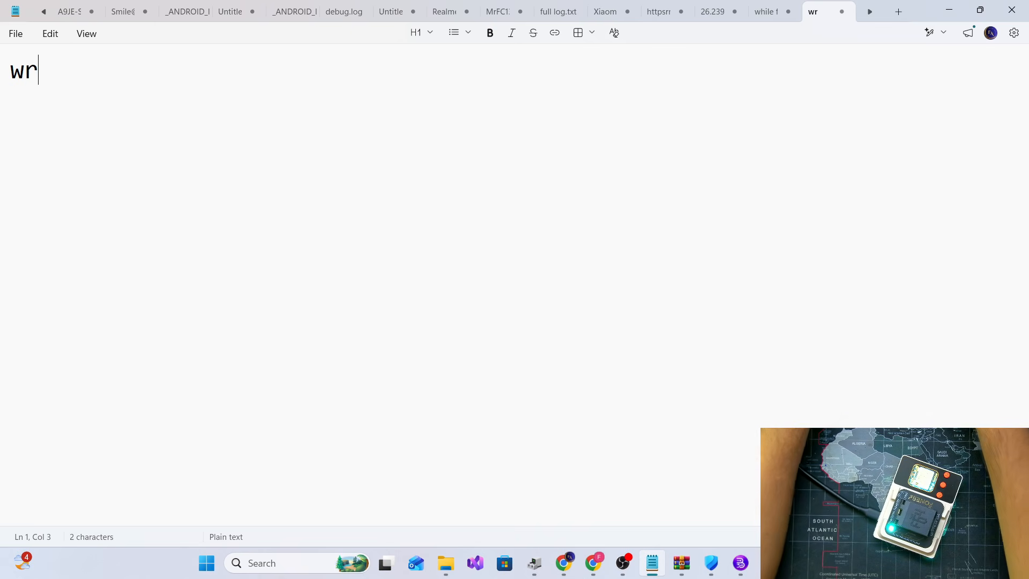
text(ite error due to)
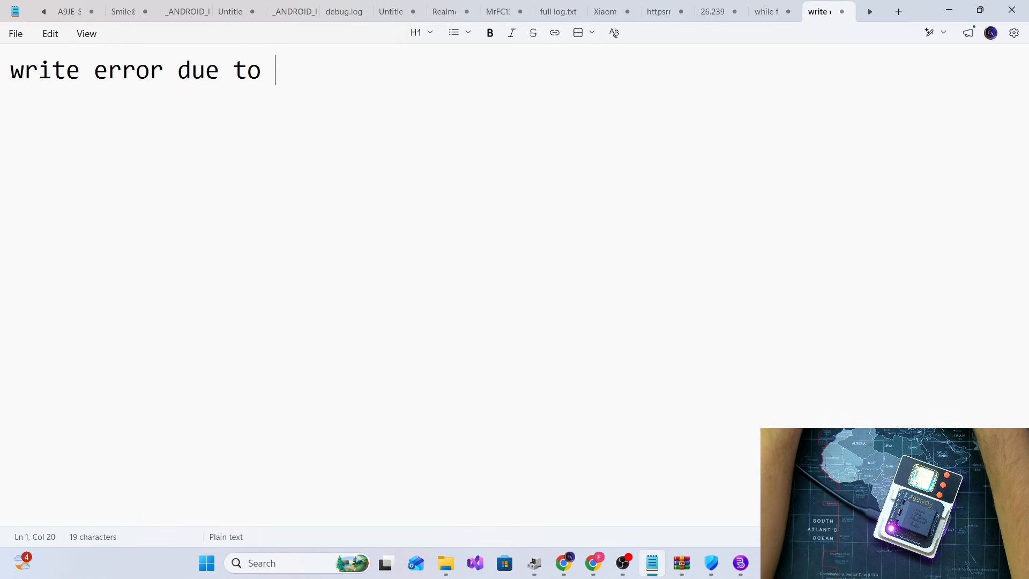
text(te protection)
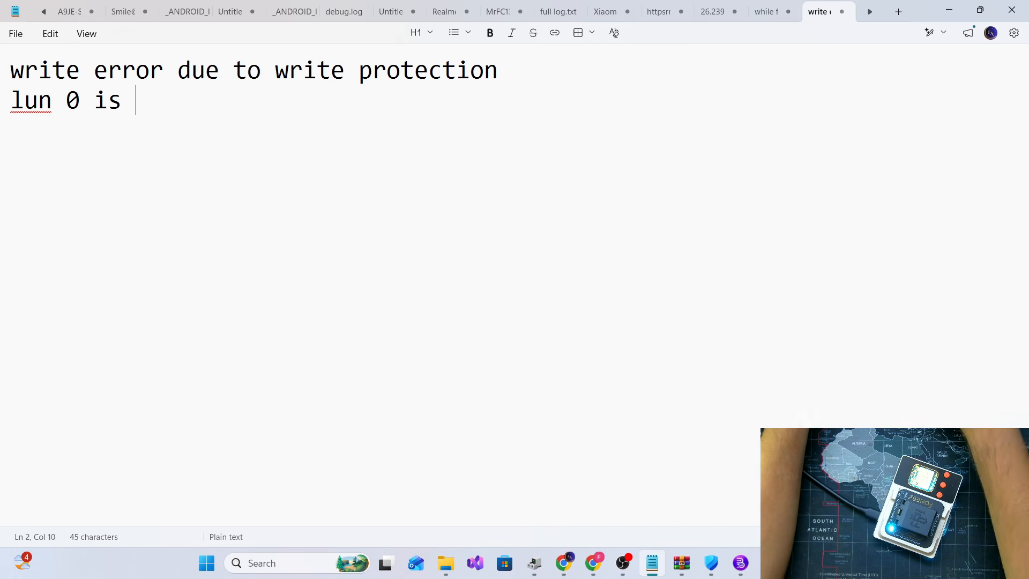
- Complete the note's second line as "lun 0 is write protected so now we have to remove write protection first"
text(te protected so now)
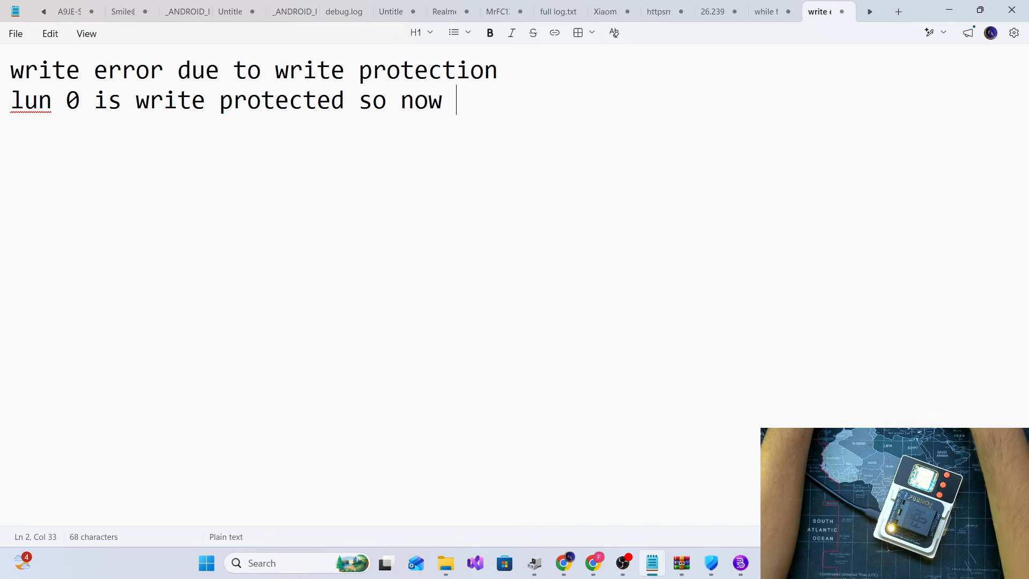
text(we have t)
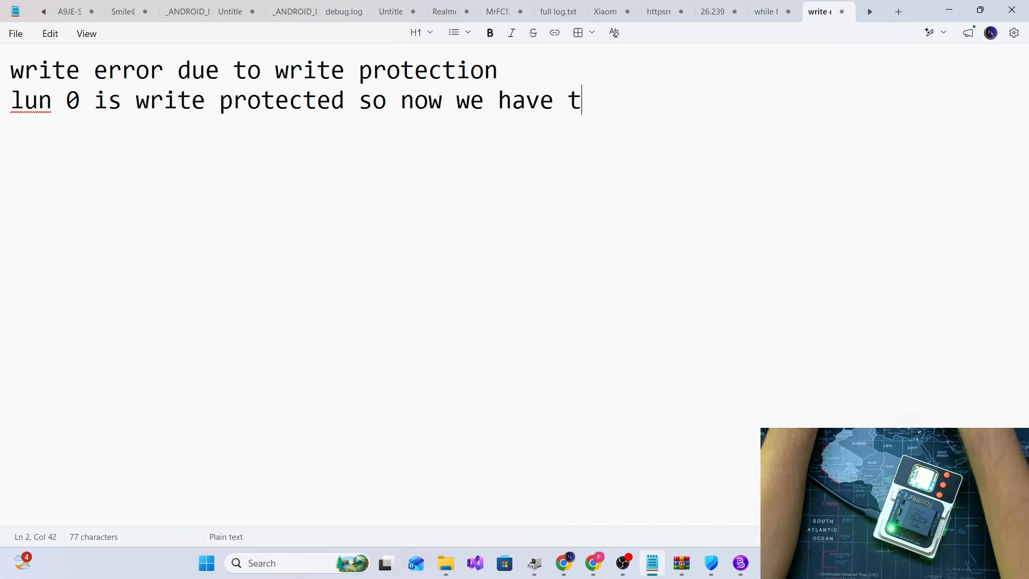
text(o )
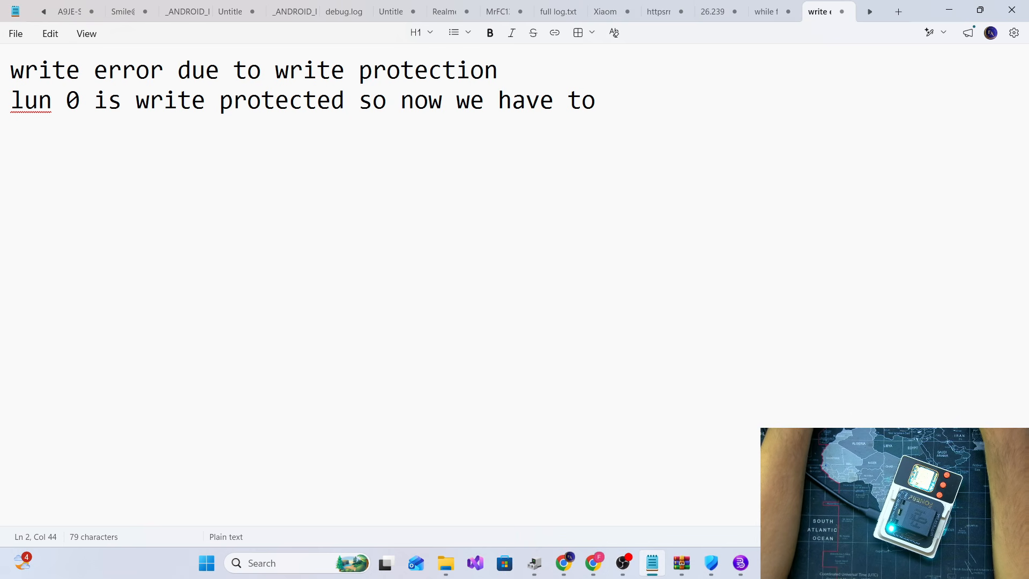
text(remove write pro)
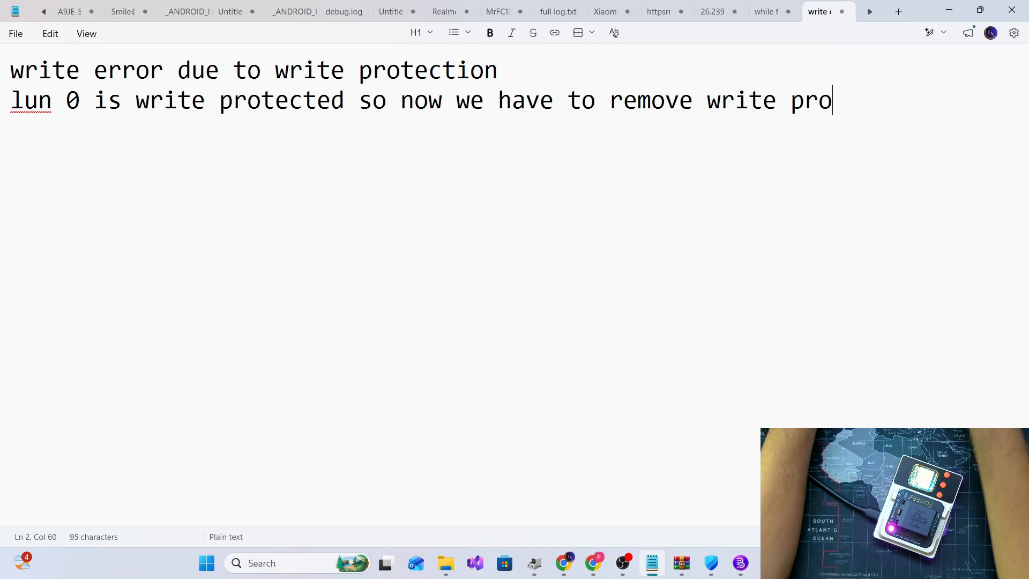
text(tection f)
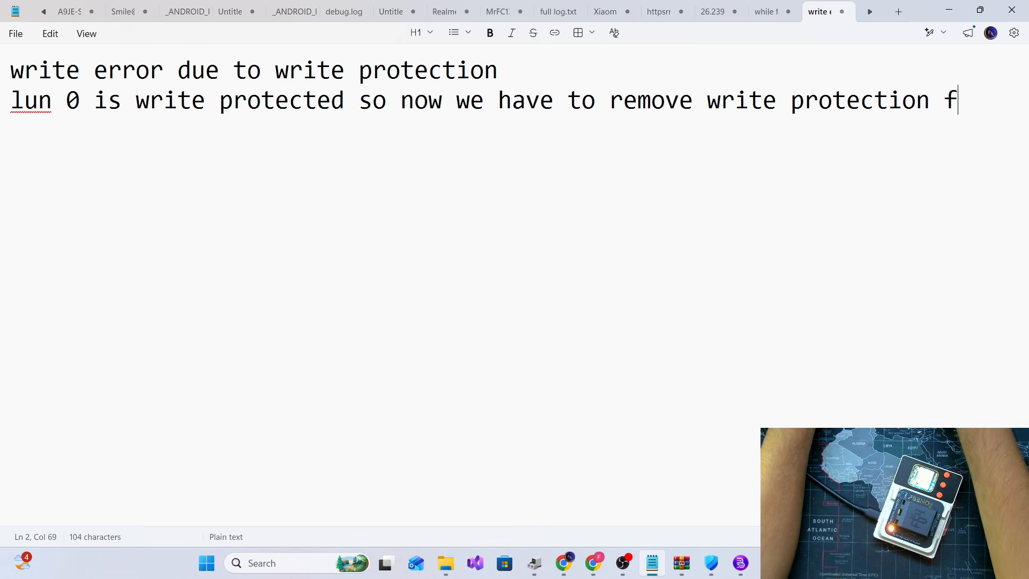
text(irst)
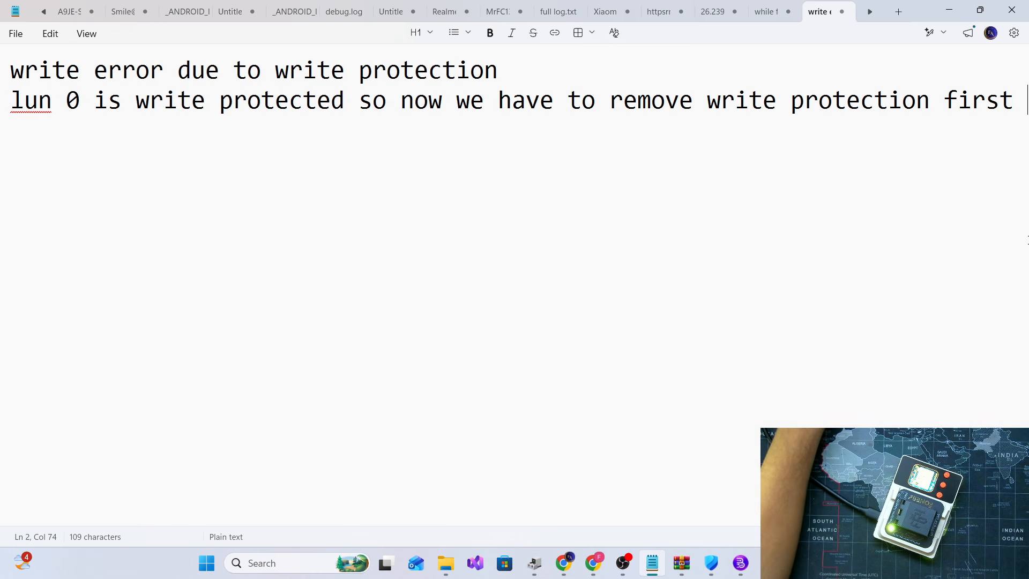
- Examine the secure write protection entries for each LUN under RPMB Technical Information in the F64 Ultra Suite log
click(949, 10)
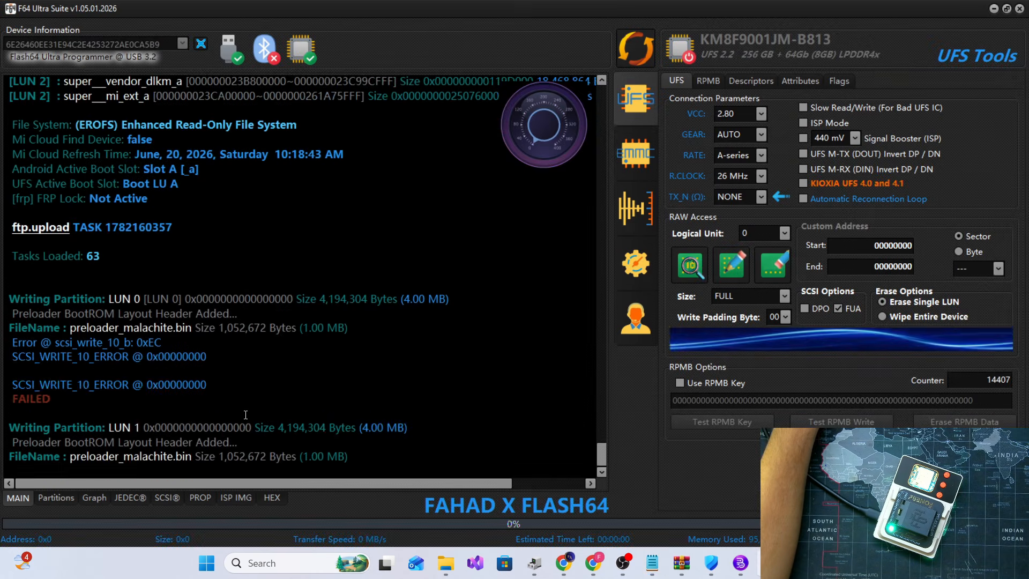
scroll(245, 414, up, 20)
scroll(245, 415, up, 15)
scroll(129, 385, down, 2)
drag(11, 364, 31, 368)
drag(555, 366, 38, 364)
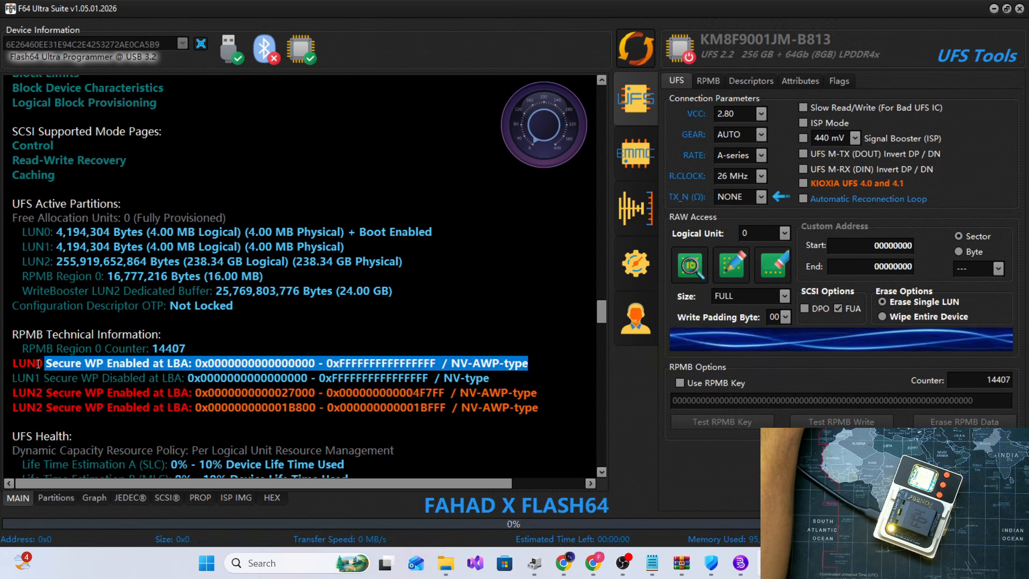
click(296, 407)
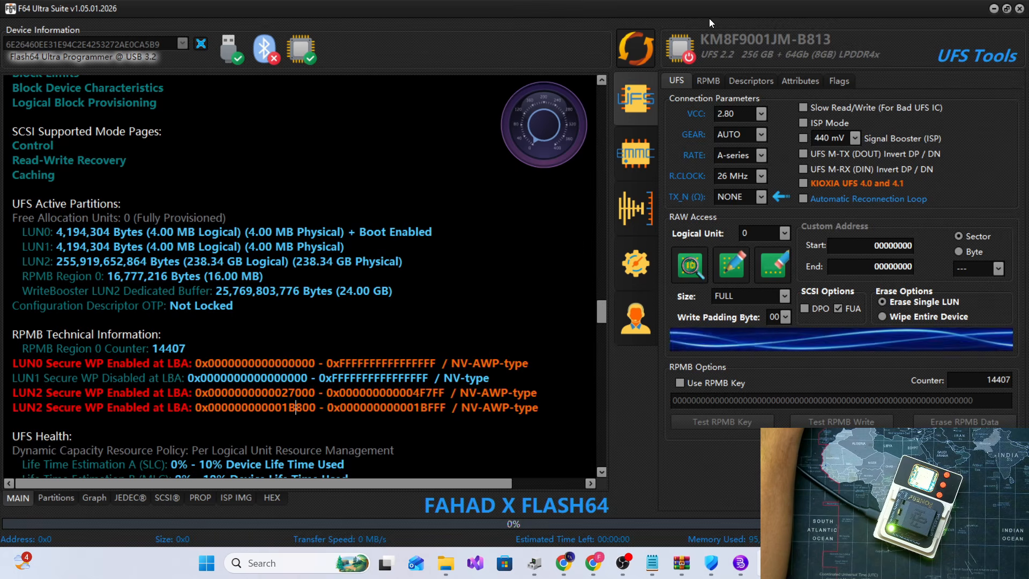
- Restart the F64 programmer over USB and establish the connection to the UFS chip again
click(1019, 8)
click(569, 307)
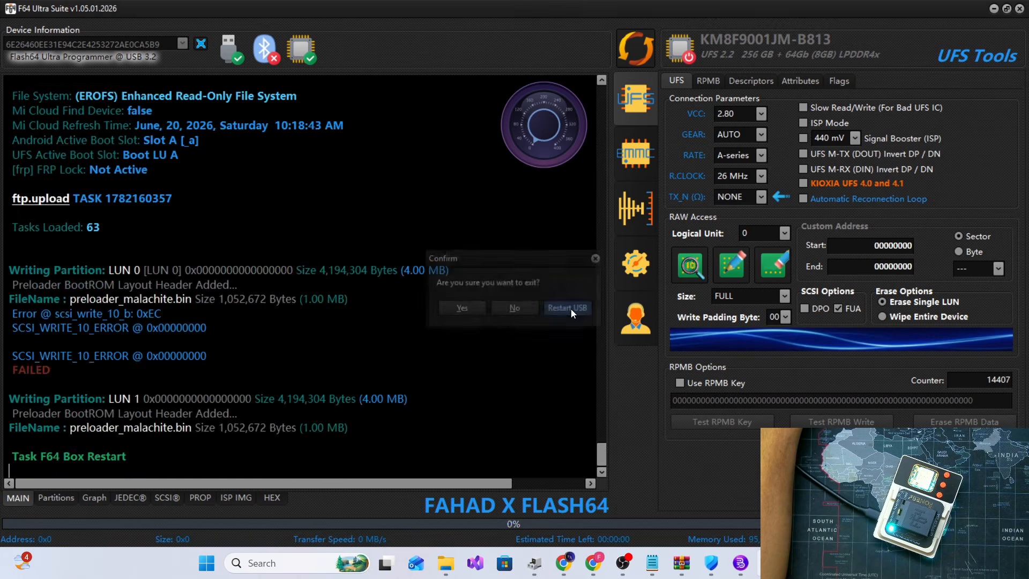
click(786, 115)
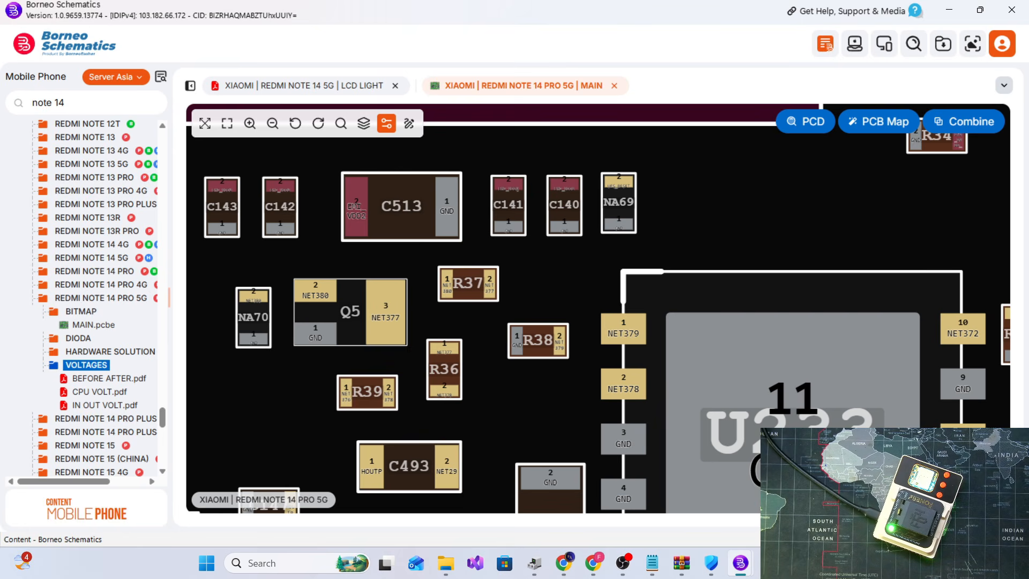
key(alt+Tab)
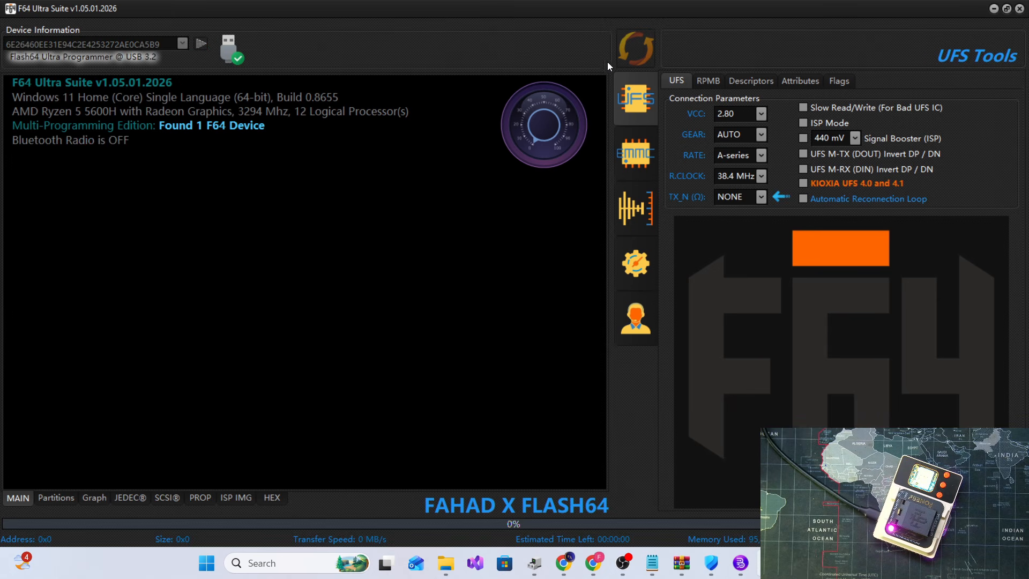
click(637, 41)
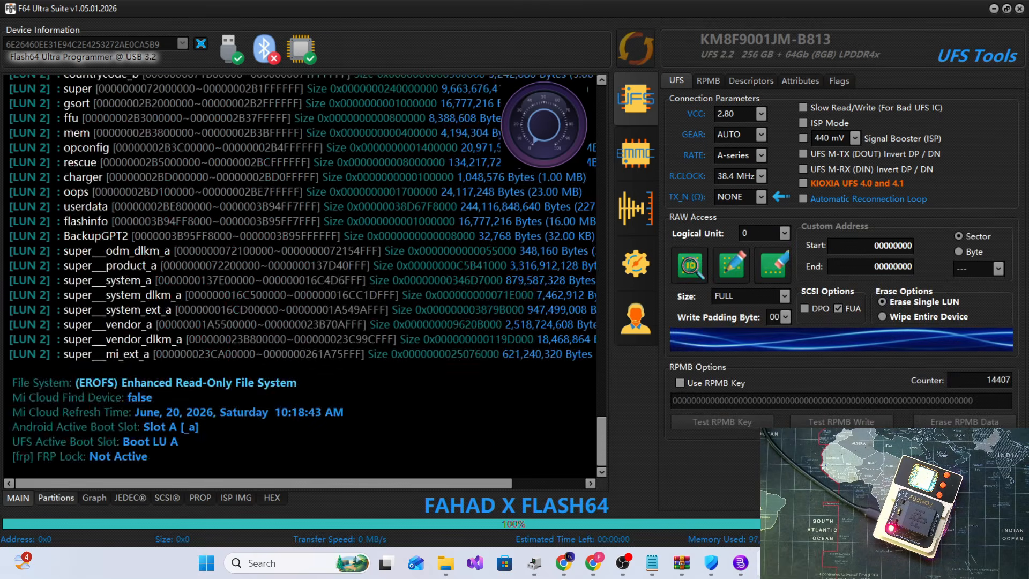
- Load the firmware files into the UFS partition list again, including preloader_malachite.bin for LUN 0 and LUN 1
click(57, 497)
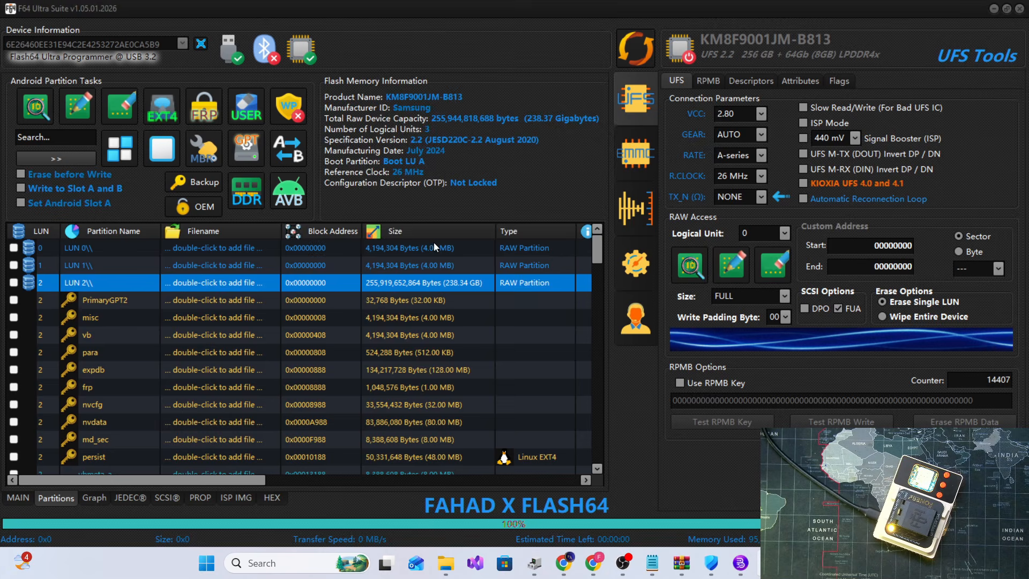
double_click(433, 239)
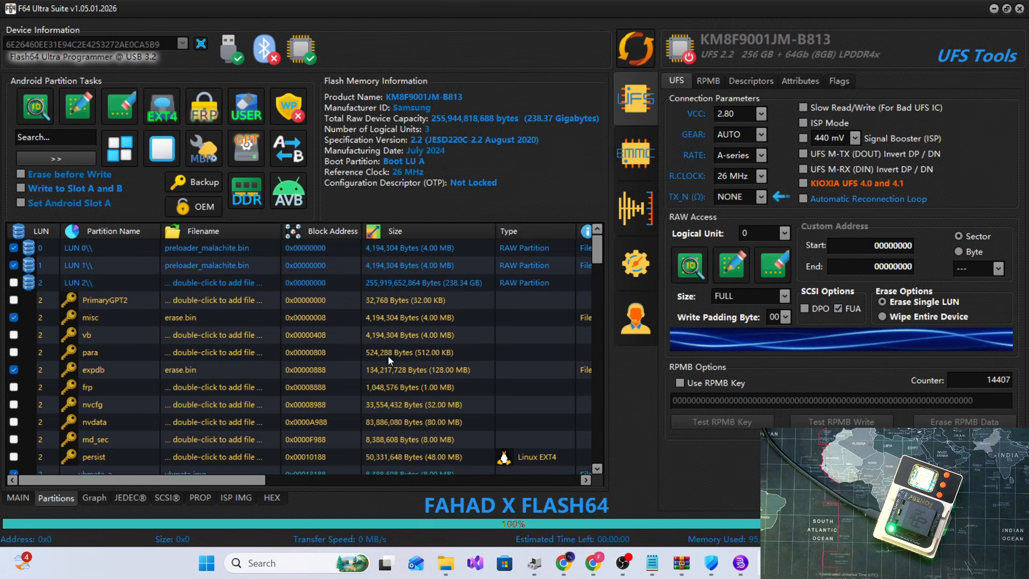
click(18, 497)
click(55, 497)
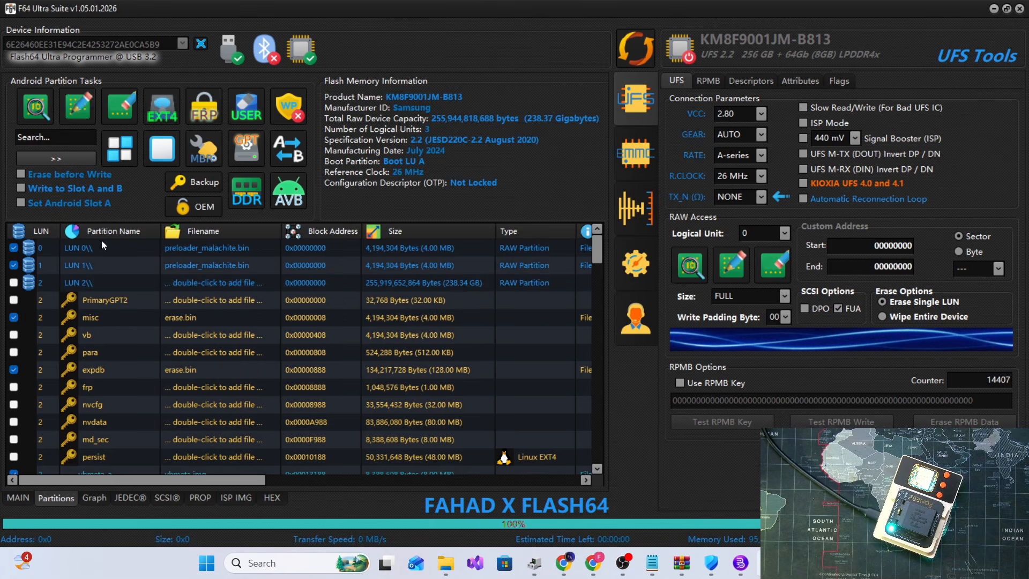
- Try writing the loaded partitions to the UFS chip, including userdata, and follow the write in the main log
click(85, 120)
click(503, 289)
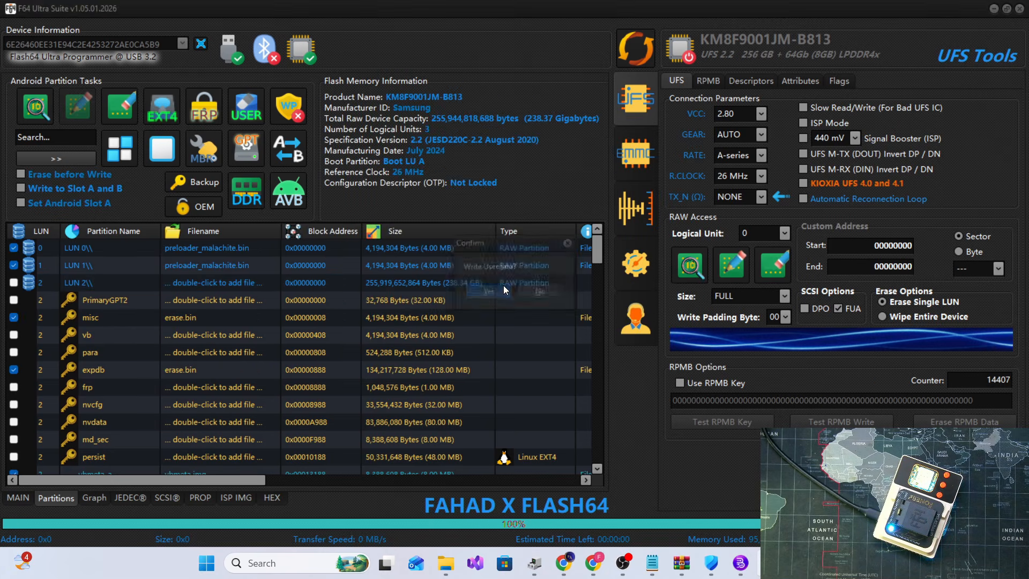
click(479, 297)
click(18, 497)
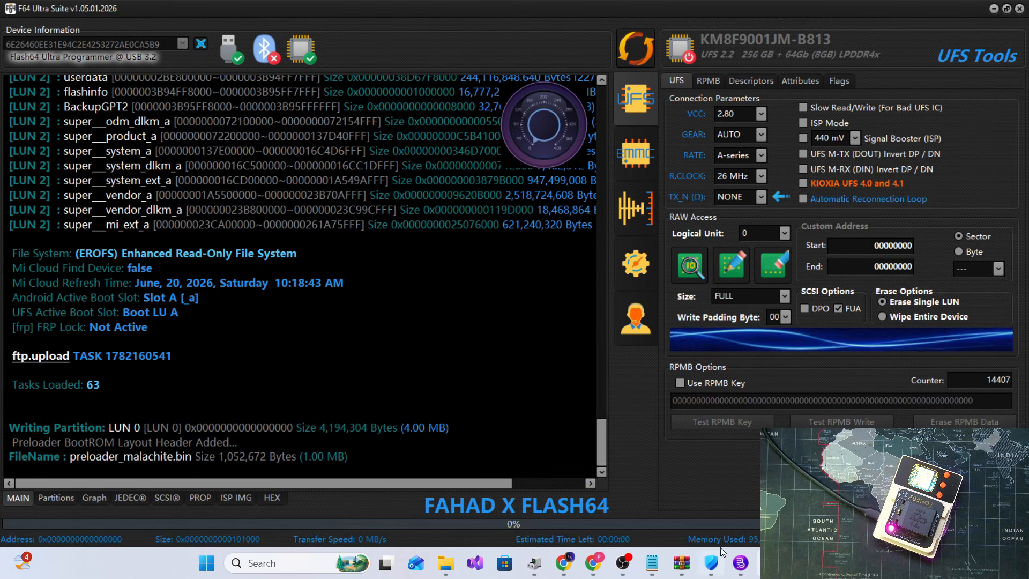
- Add the line "again same error at same location" to the Notepad note, below a blank line
click(652, 562)
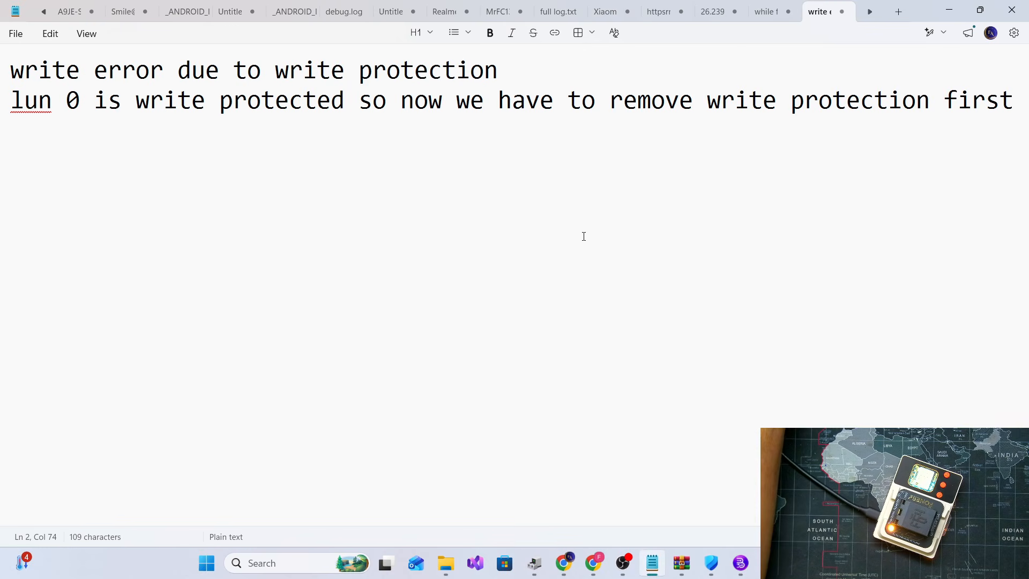
key(Return)
key(Return)
text(again same e)
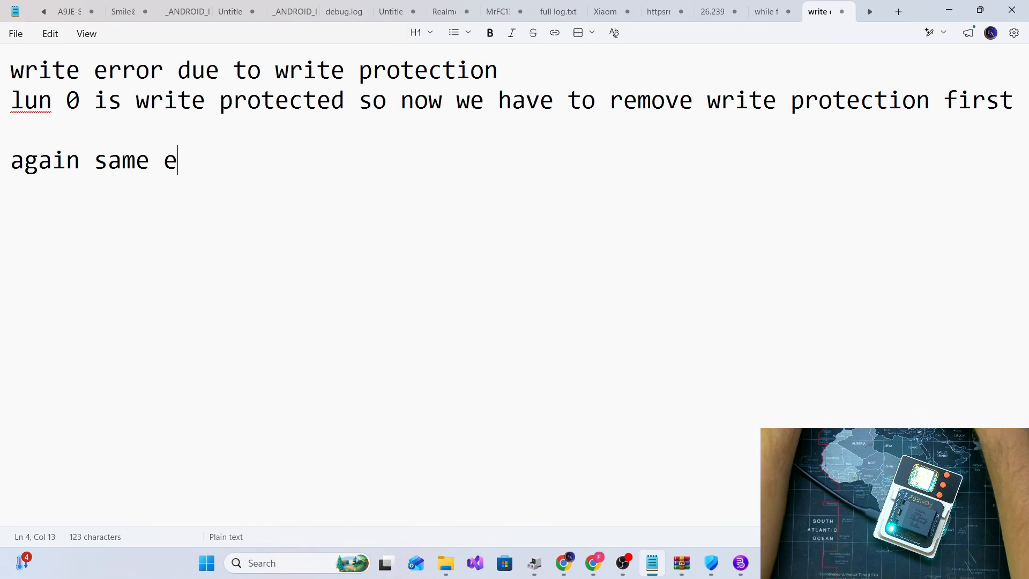
text(rror )
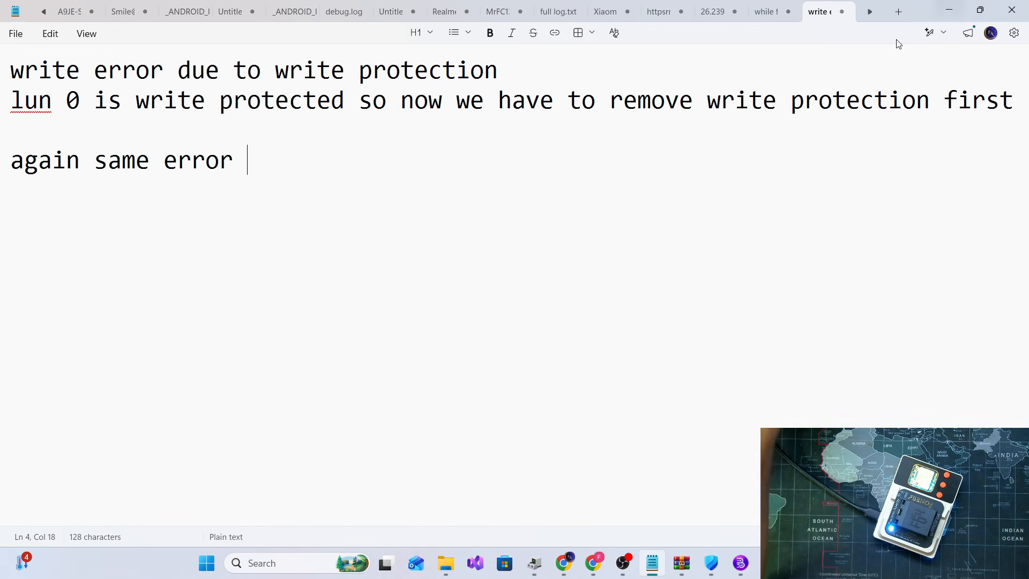
text(at same )
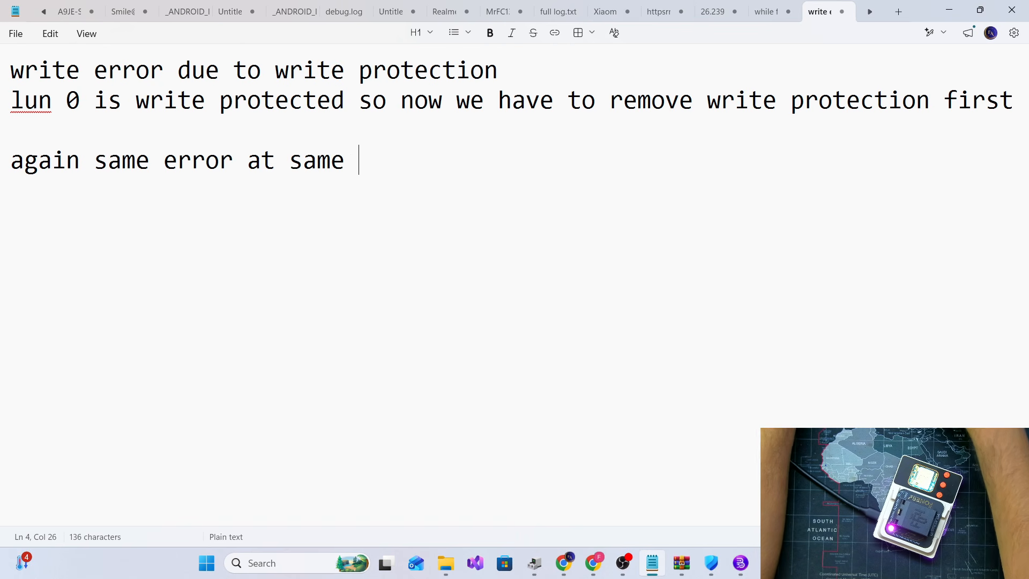
text(location)
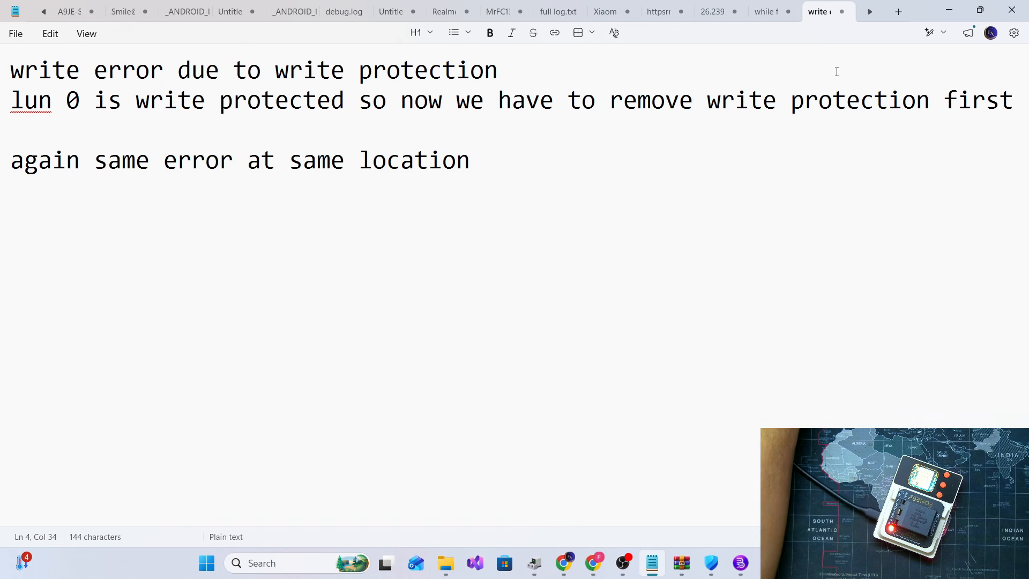
- Return to F64 Ultra Suite and highlight the error lines of the LUN 0 write in the main log
click(948, 10)
drag(268, 413, 9, 327)
click(40, 355)
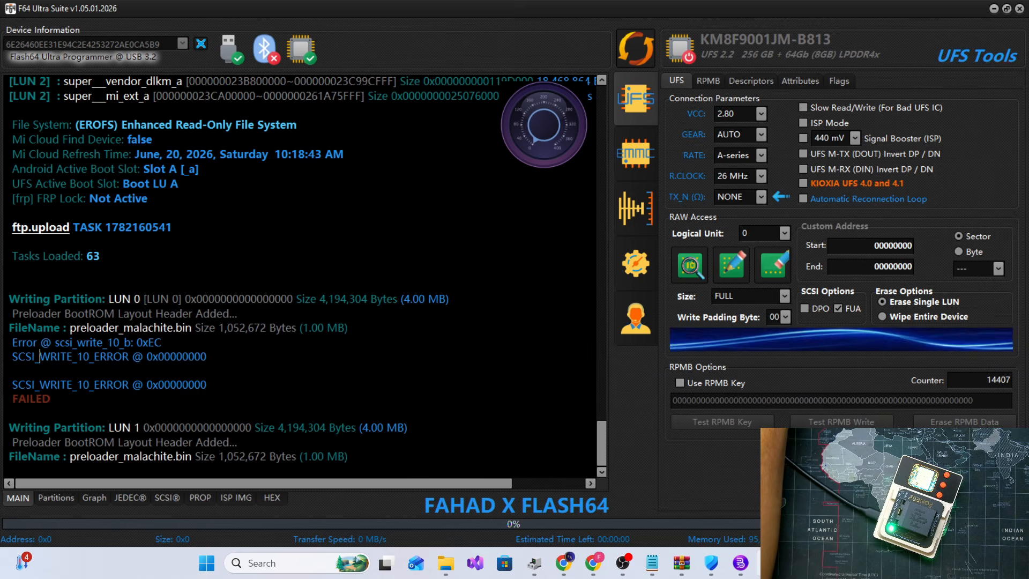
- Restart the F64 box, connect the programmer again and establish the connection to the UFS chip
click(548, 309)
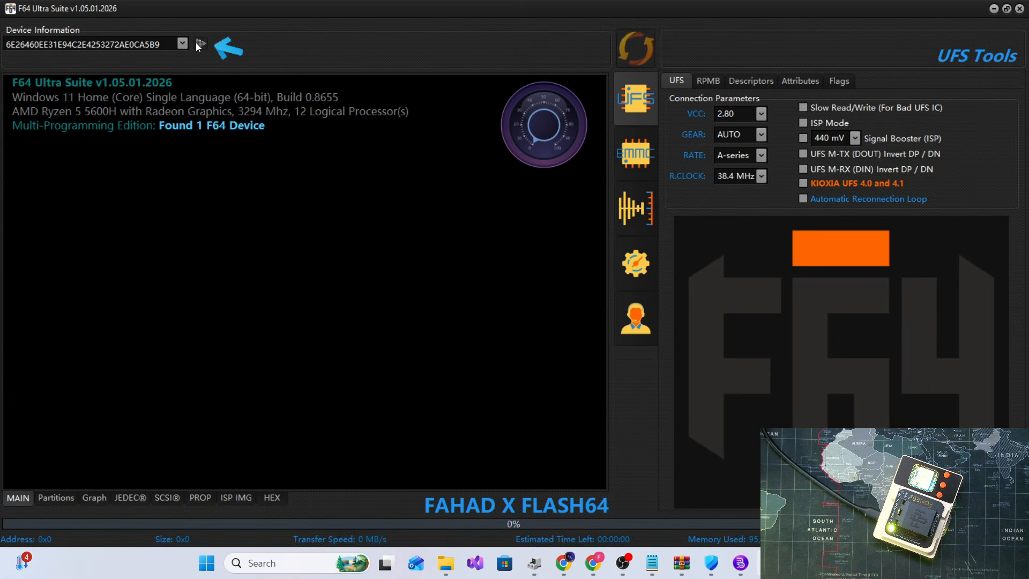
click(198, 44)
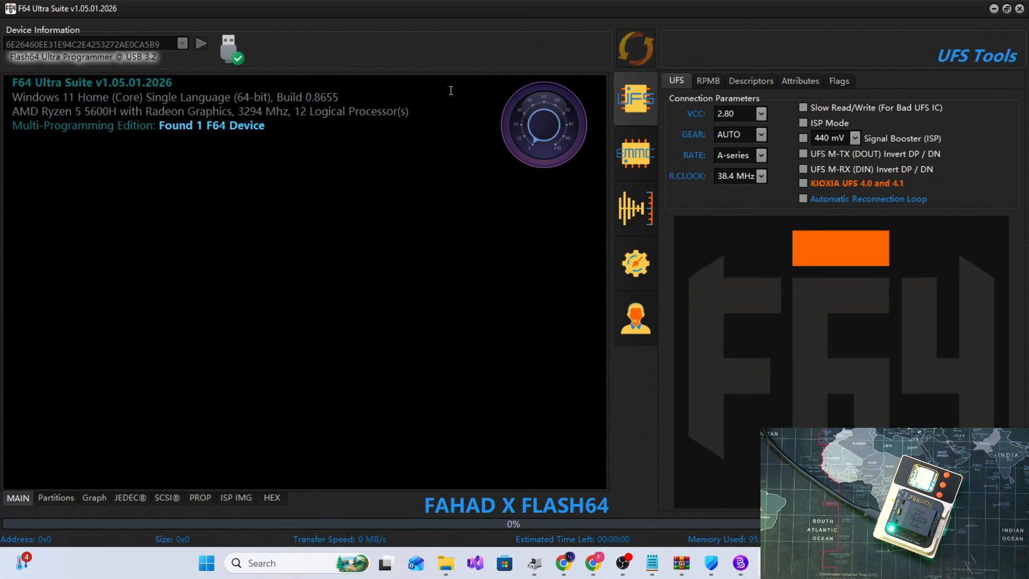
click(651, 37)
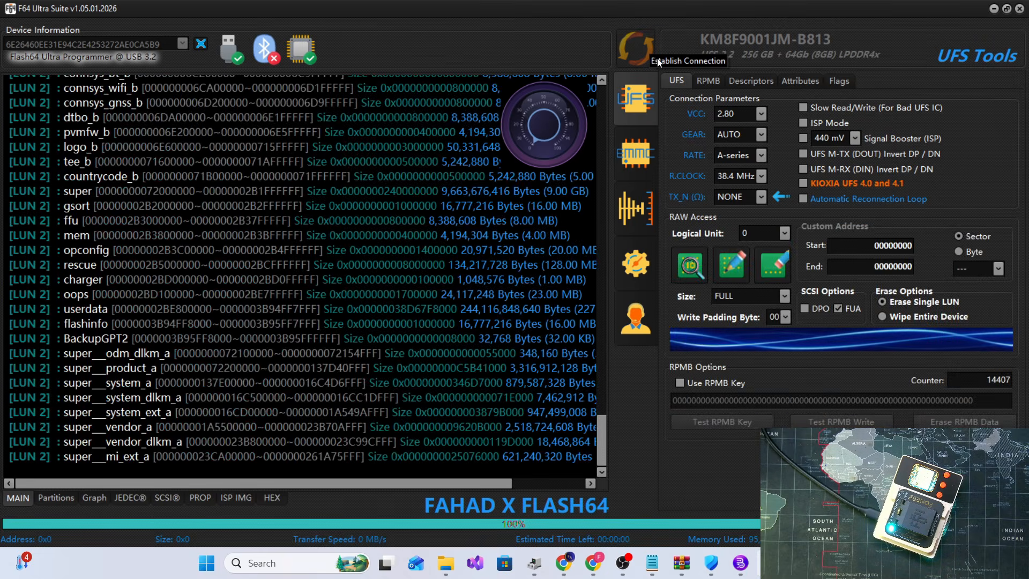
- Start a backup of the key partitions and create an output folder named "xiaomi RF data" on drive D:
click(47, 496)
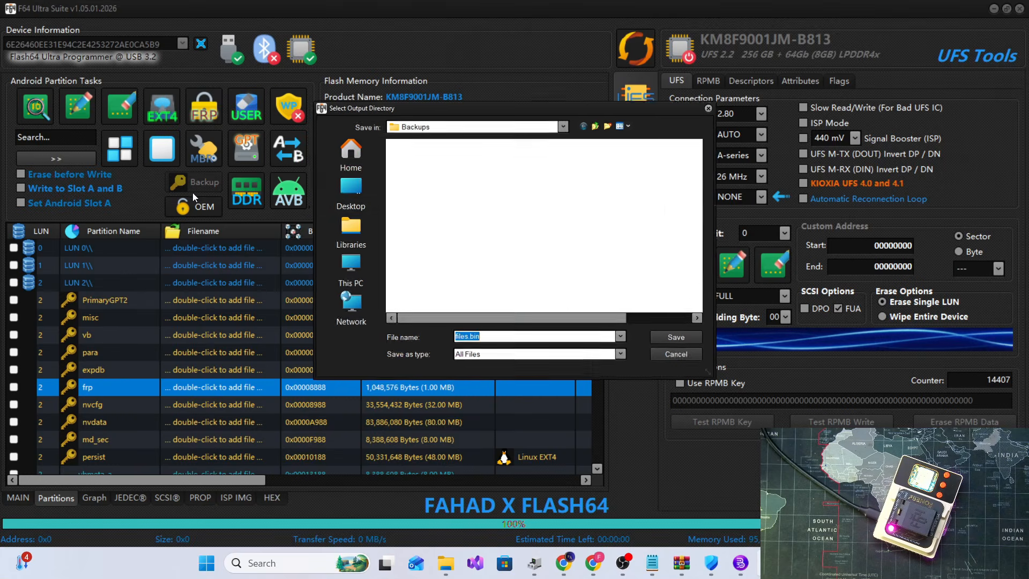
click(334, 191)
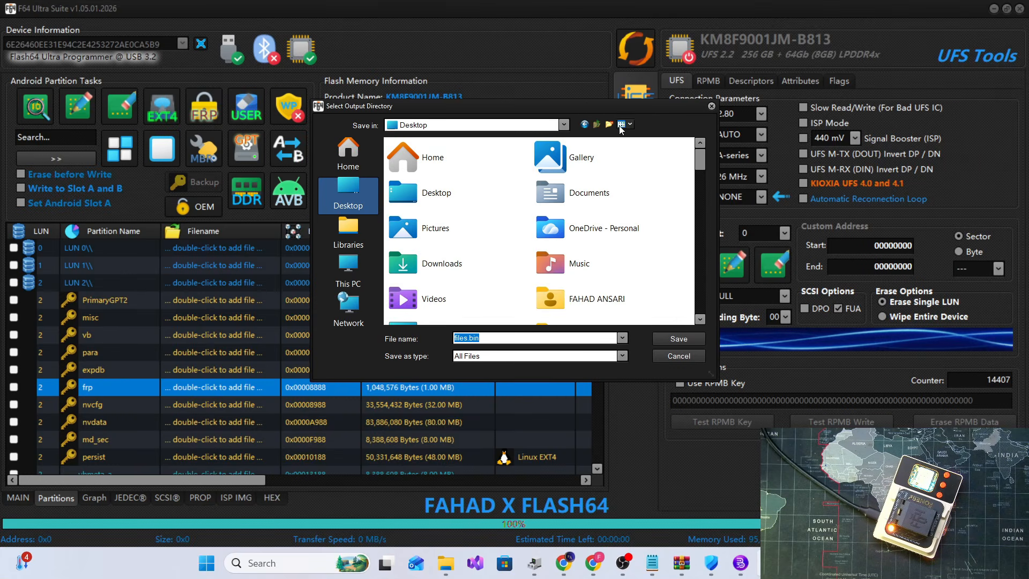
click(348, 272)
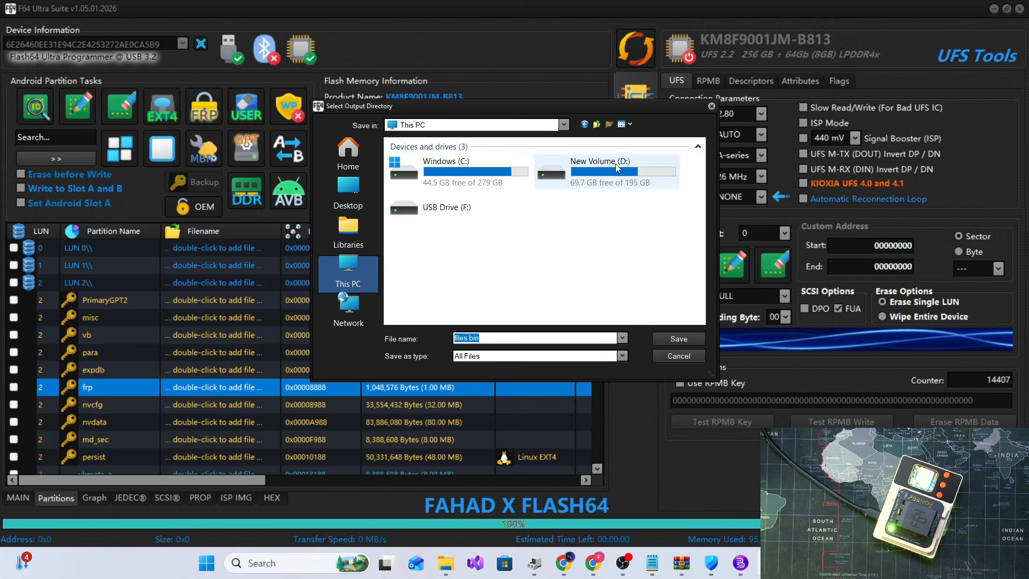
double_click(599, 174)
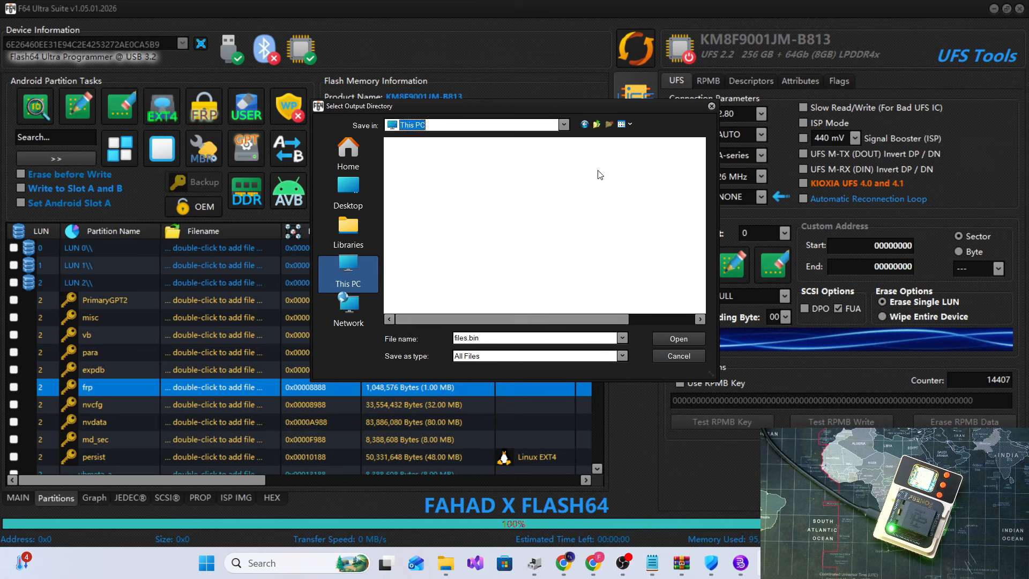
click(609, 122)
text(xiaomi RF data)
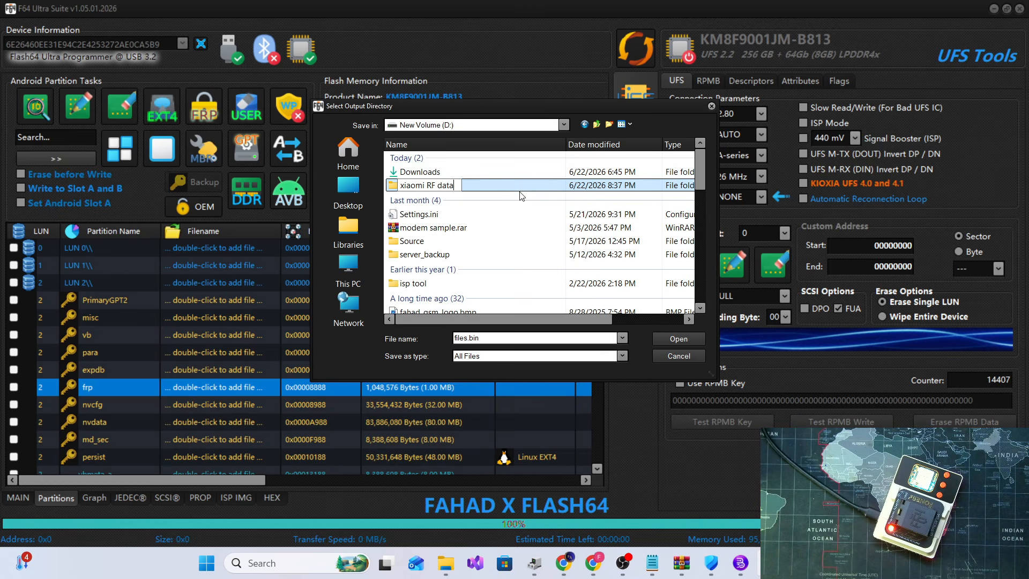
key(Return)
- Save the partition backup into the "xiaomi RF data" folder and follow the reading in the main log
key(Return)
click(691, 344)
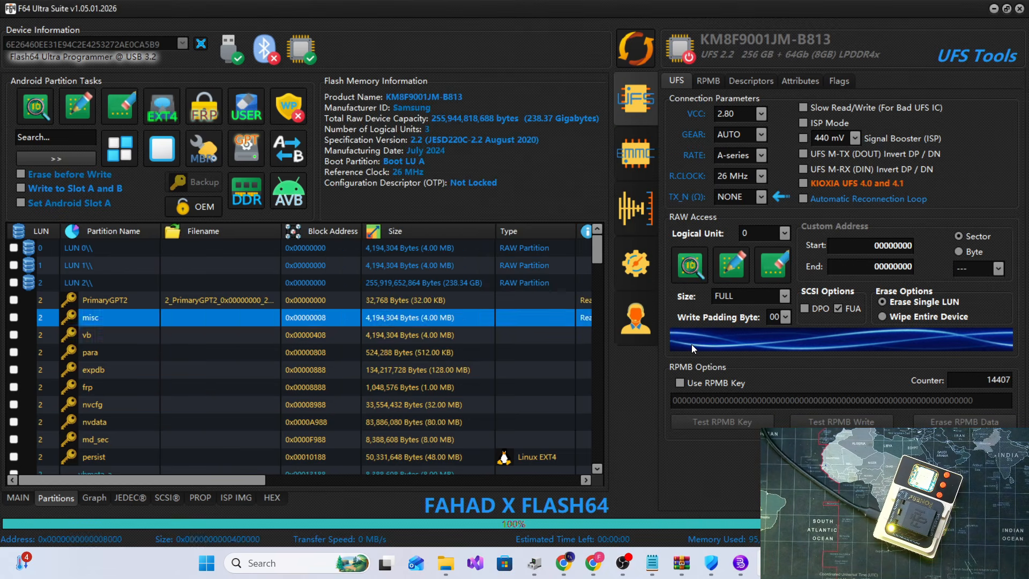
click(18, 497)
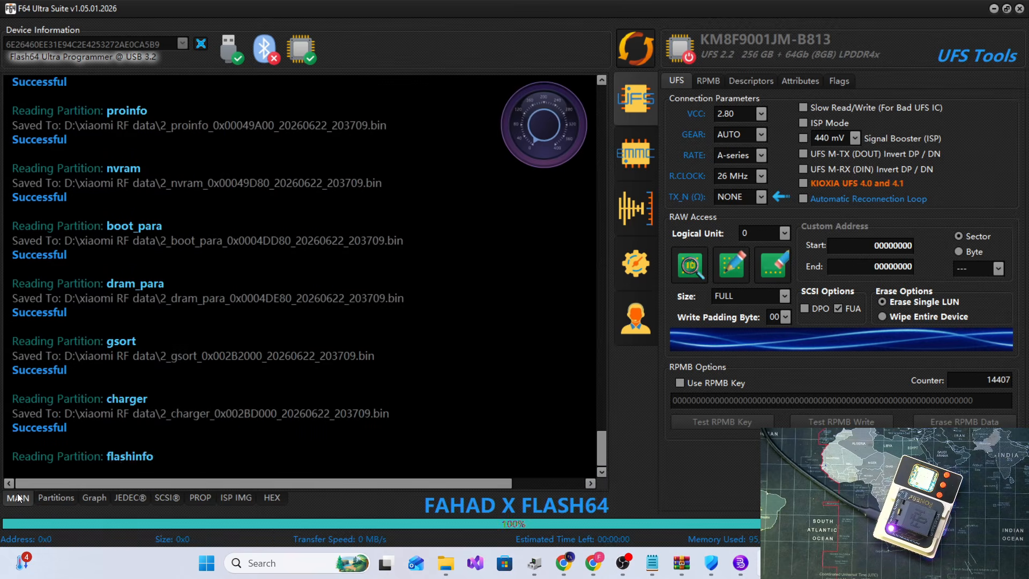
- View the UFS configuration descriptor, and remove the chip's write protect groups by confirming the erase warning and answering the addition CAPTCHA
click(772, 80)
click(735, 104)
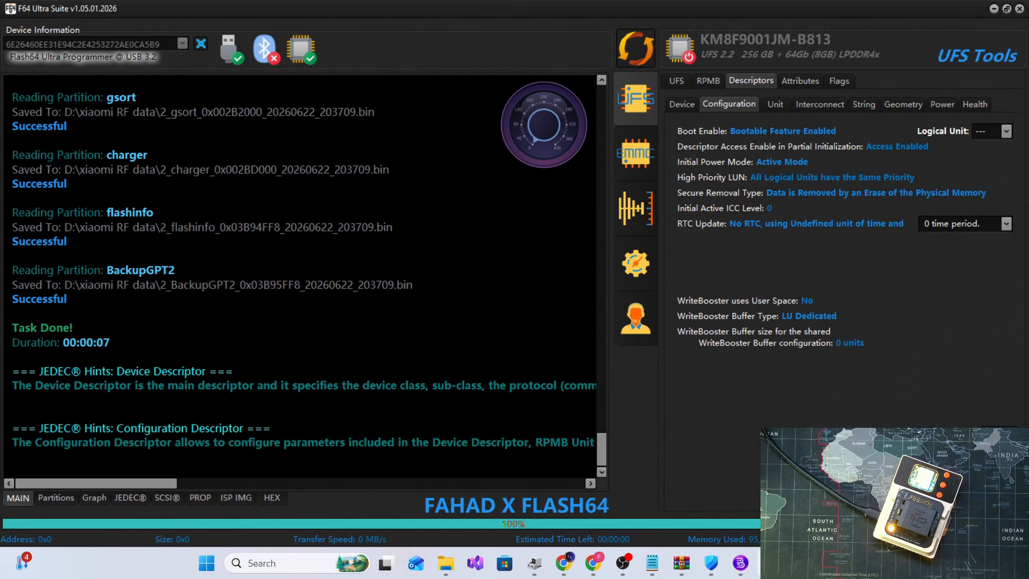
click(56, 497)
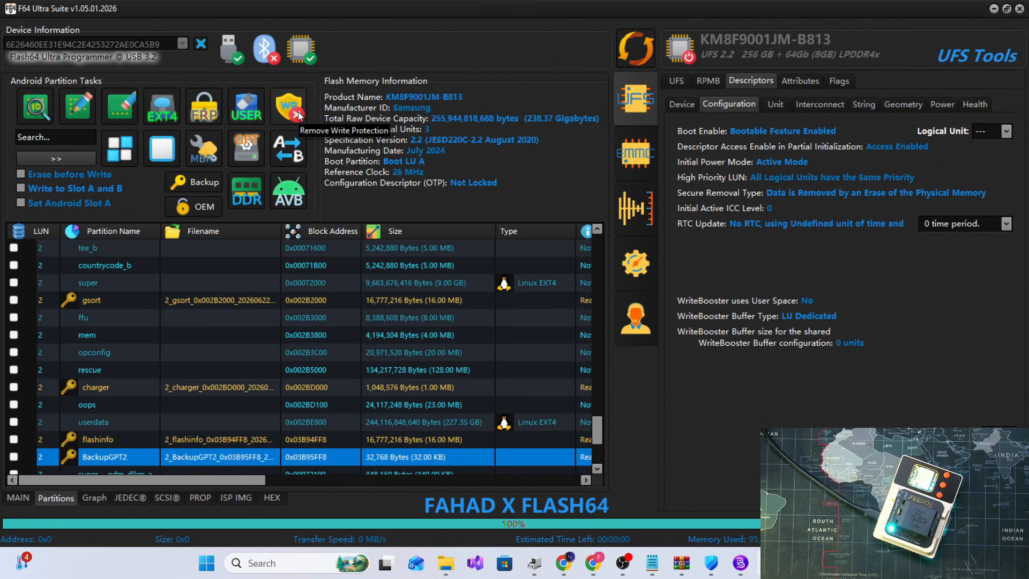
click(299, 115)
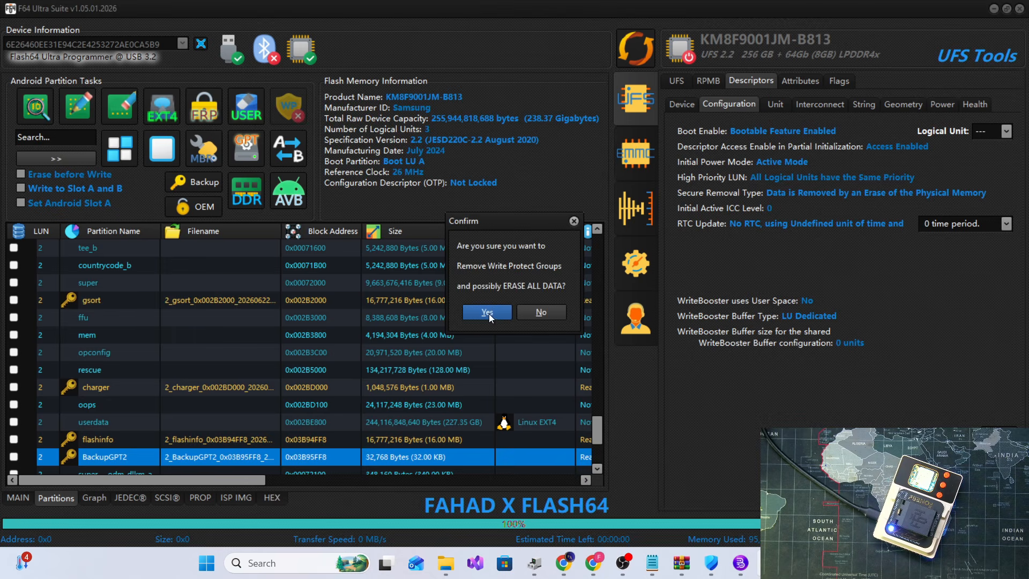
click(488, 312)
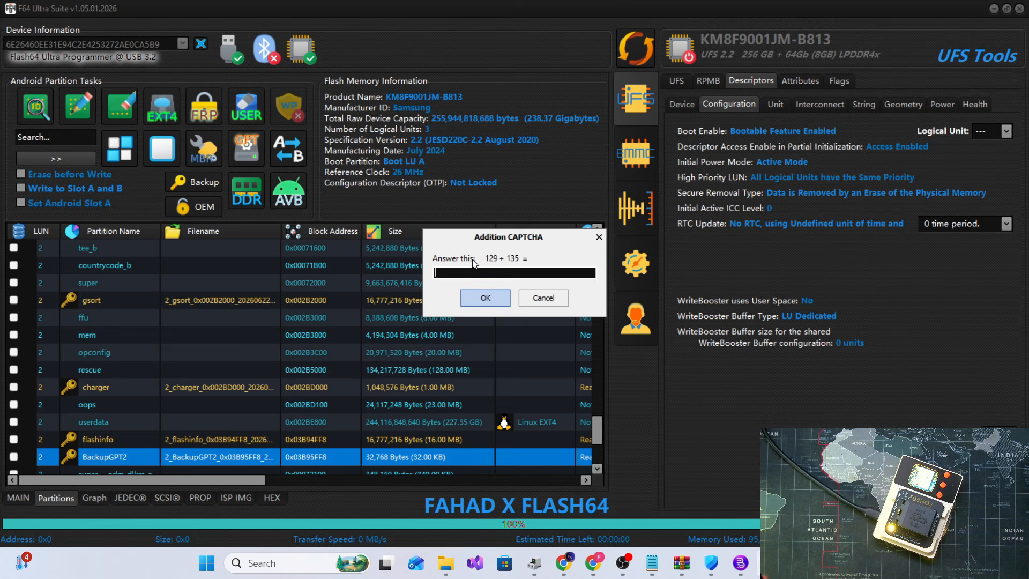
text(4)
click(502, 298)
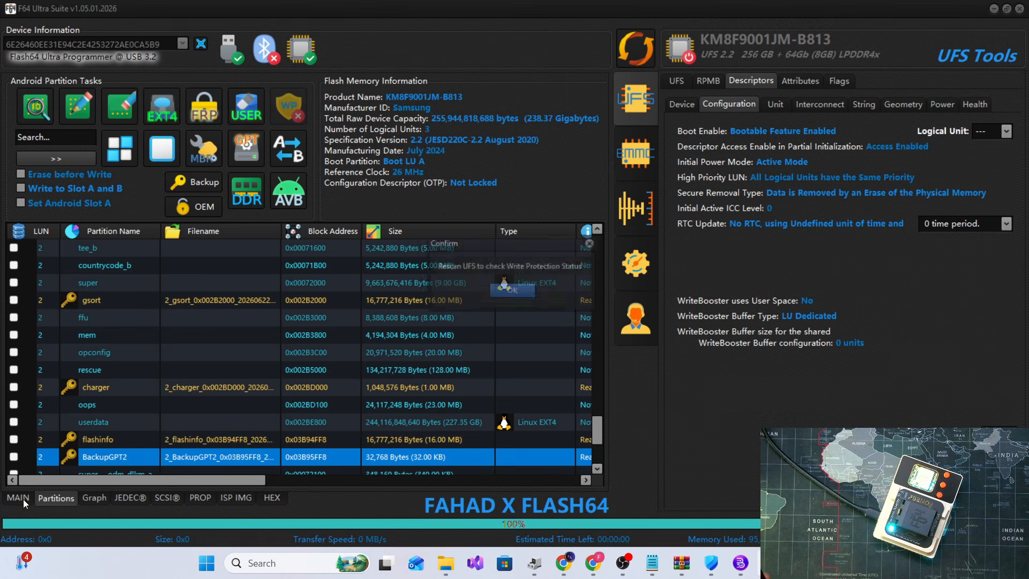
click(512, 292)
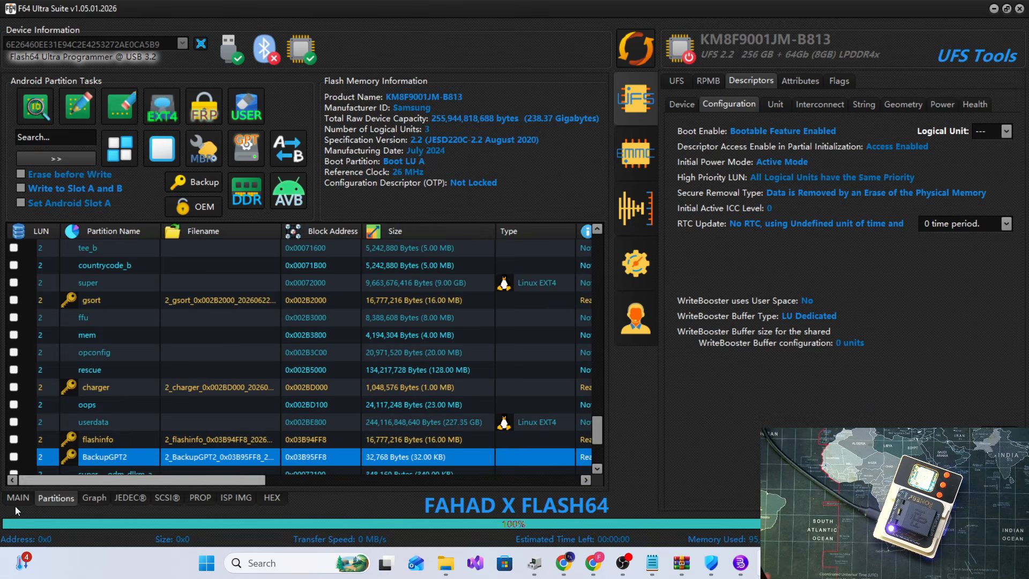
click(26, 497)
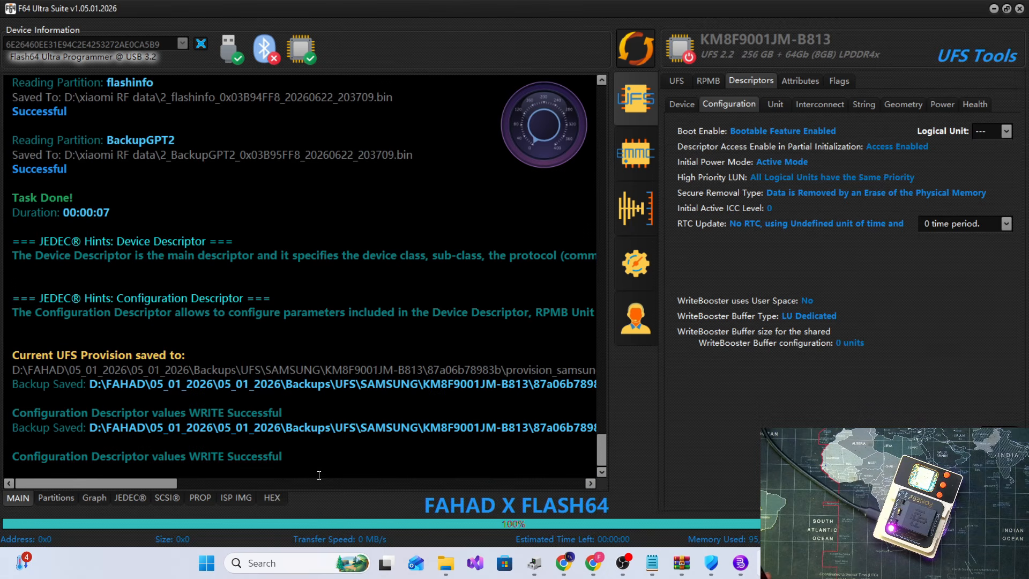
- Reconnect to the UFS chip to rescan its write protection, and bring back the UFS connection settings and partition list
click(636, 34)
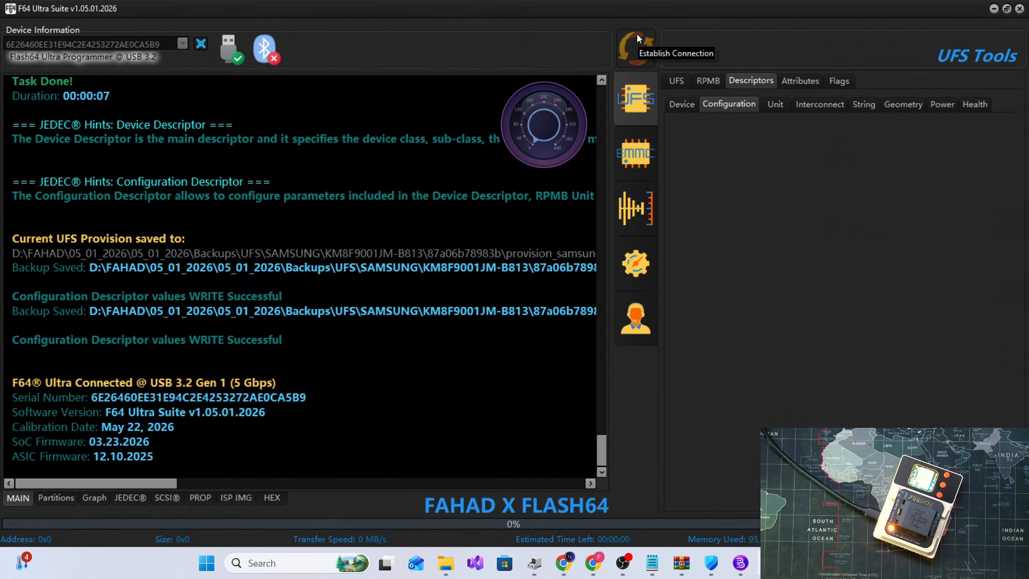
click(676, 82)
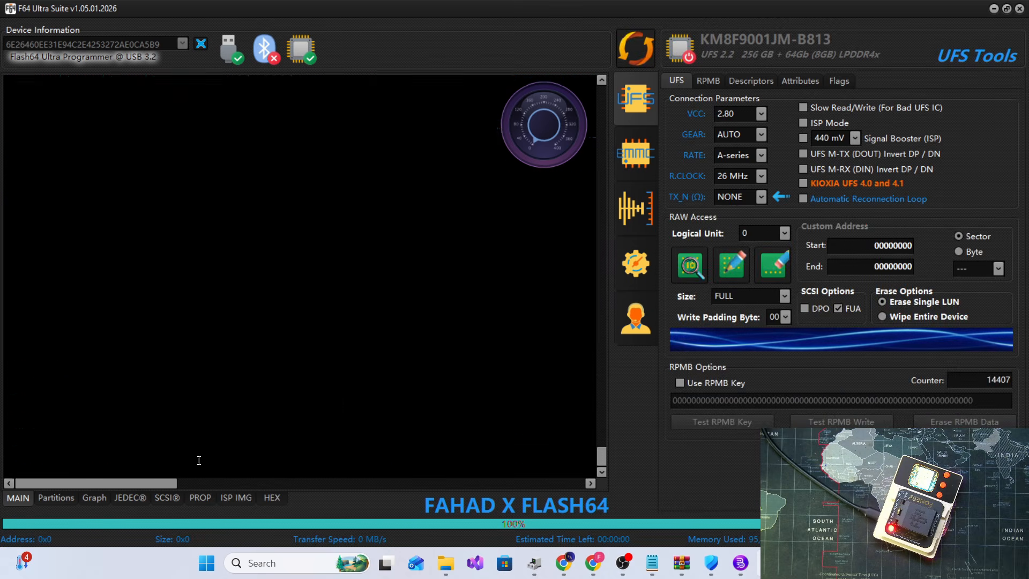
click(72, 496)
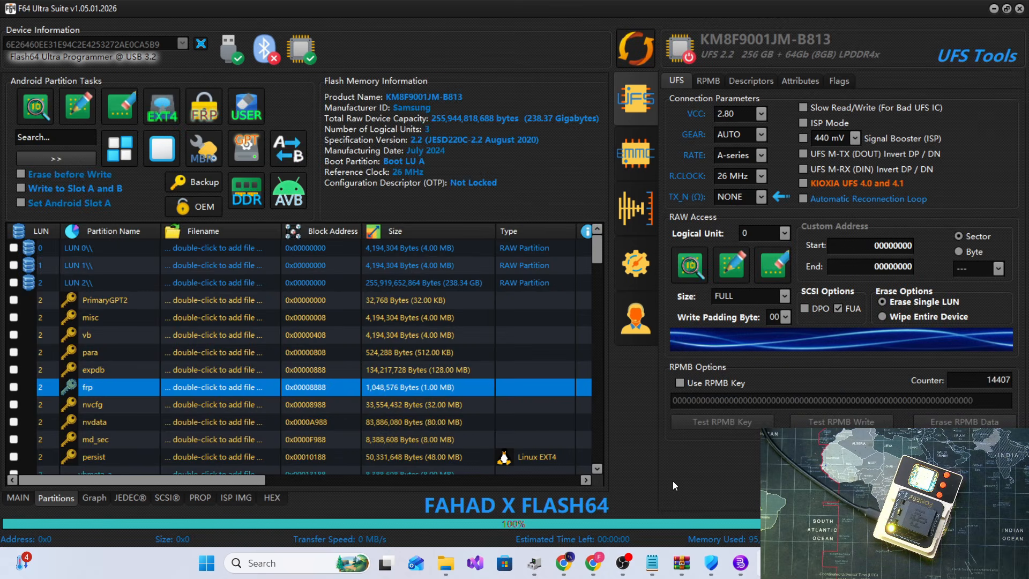
- Look through the main log of the latest scan, from the partition list back to the chip details
click(18, 496)
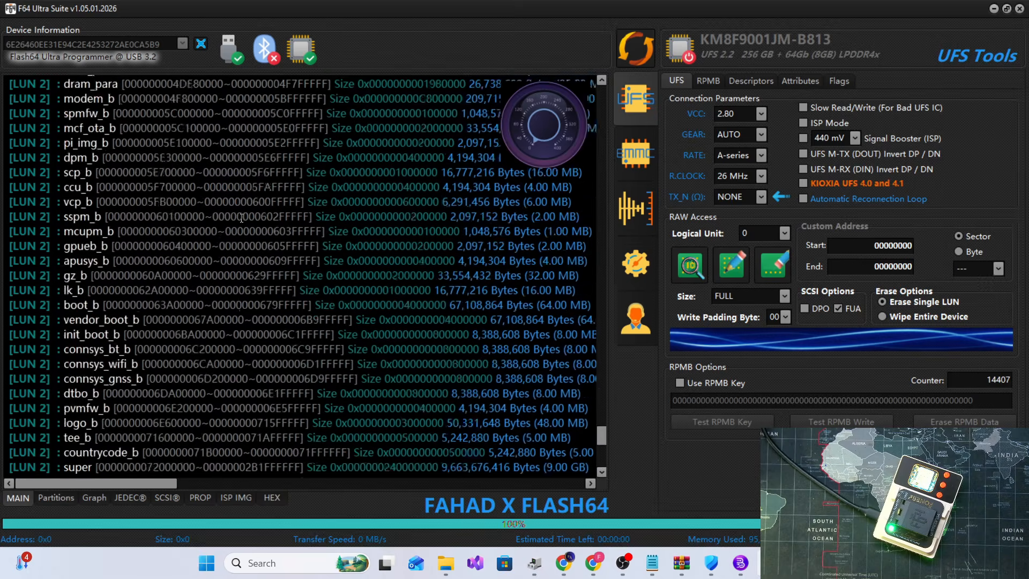
scroll(241, 218, up, 2)
drag(37, 303, 207, 326)
click(207, 335)
scroll(574, 427, up, 2)
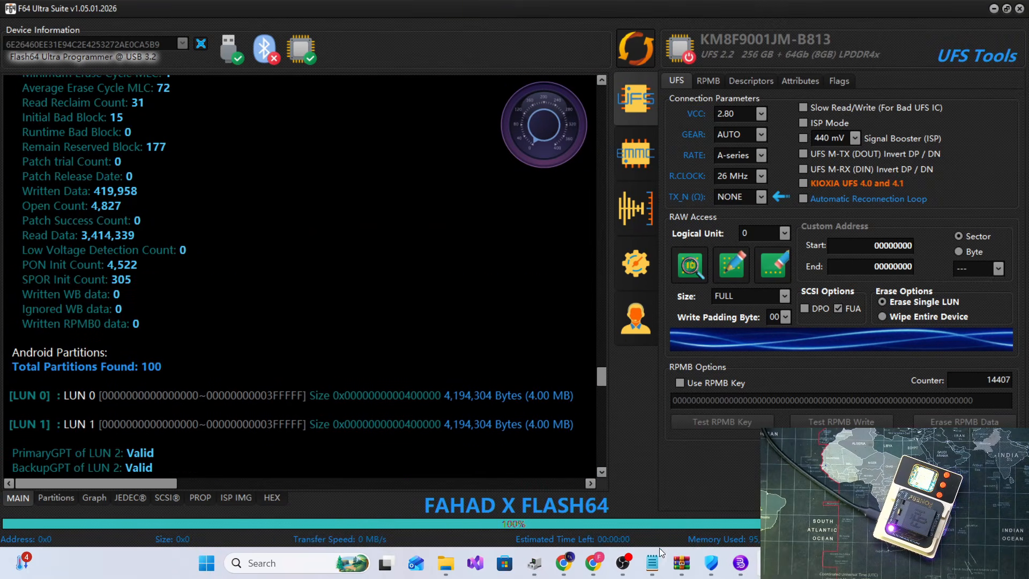
- Switch to Notepad and add the line "now you can see write protection is removed" to the notes
click(653, 562)
key(Return)
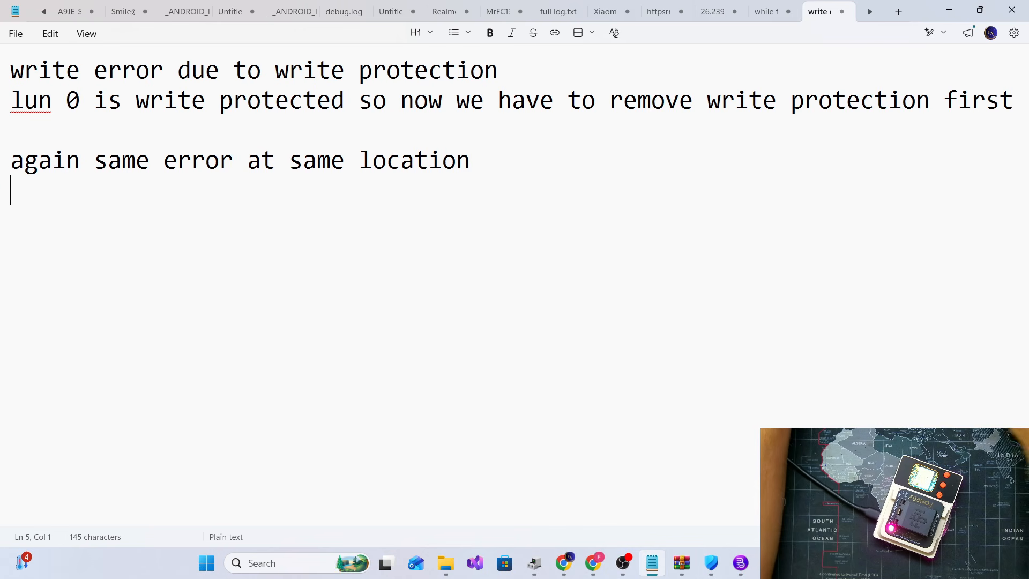
text(now you )
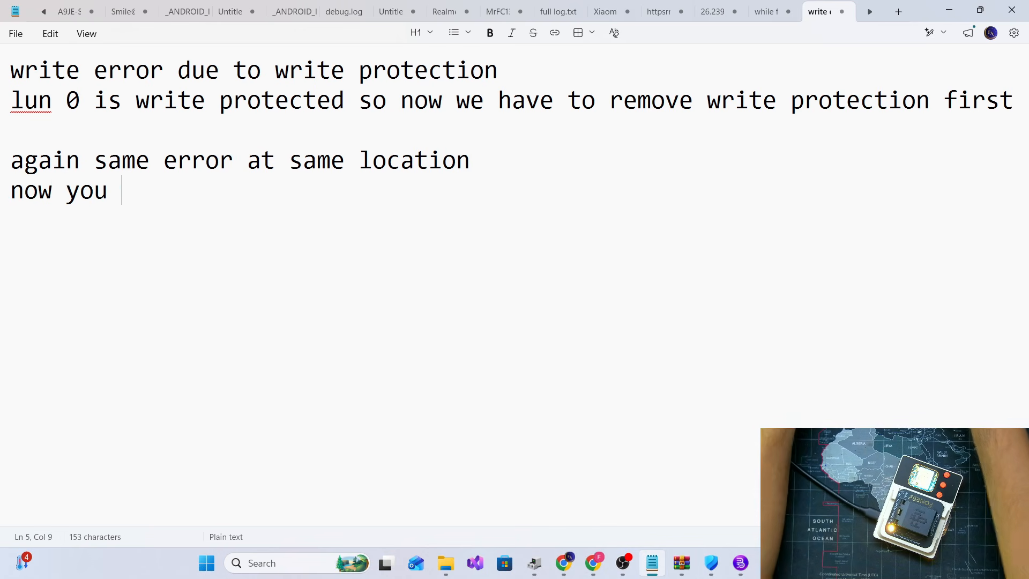
text(can see w)
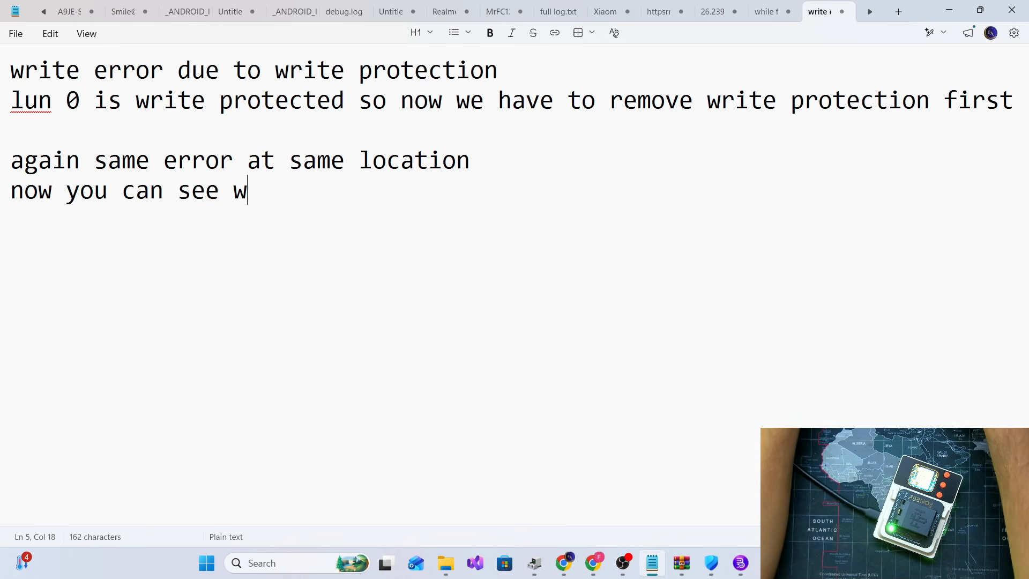
text(rite prote)
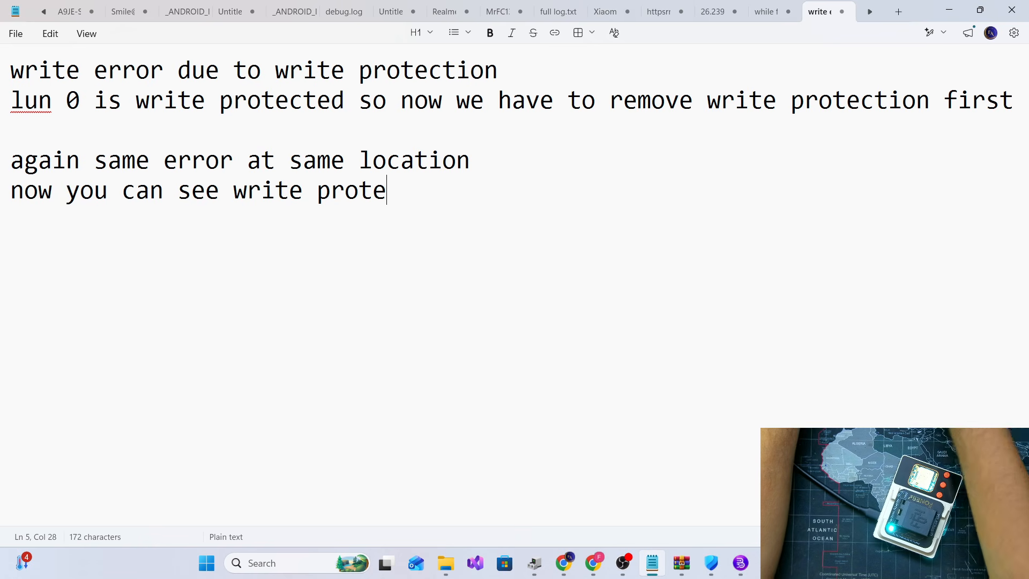
text(ction i)
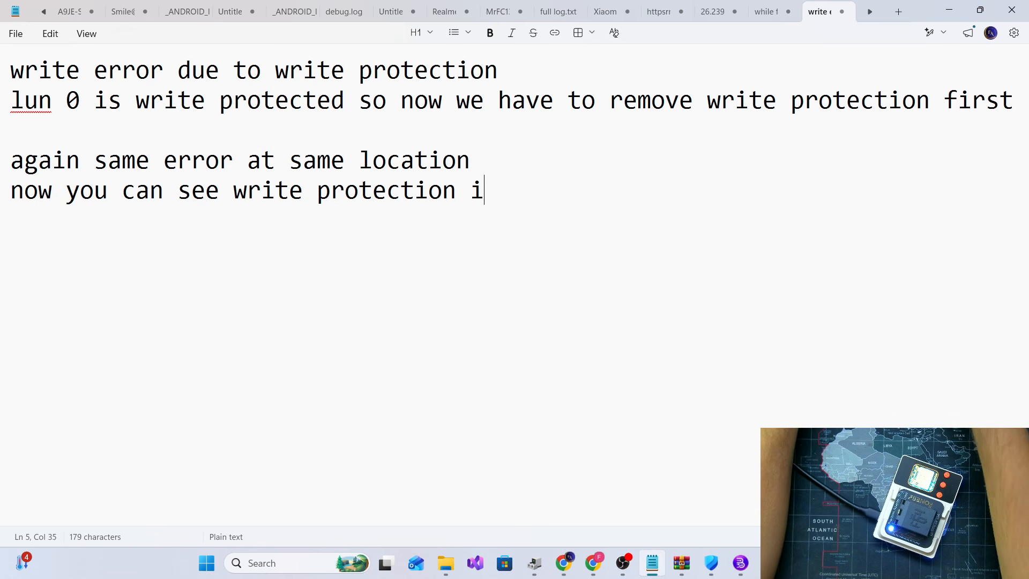
text(s removed)
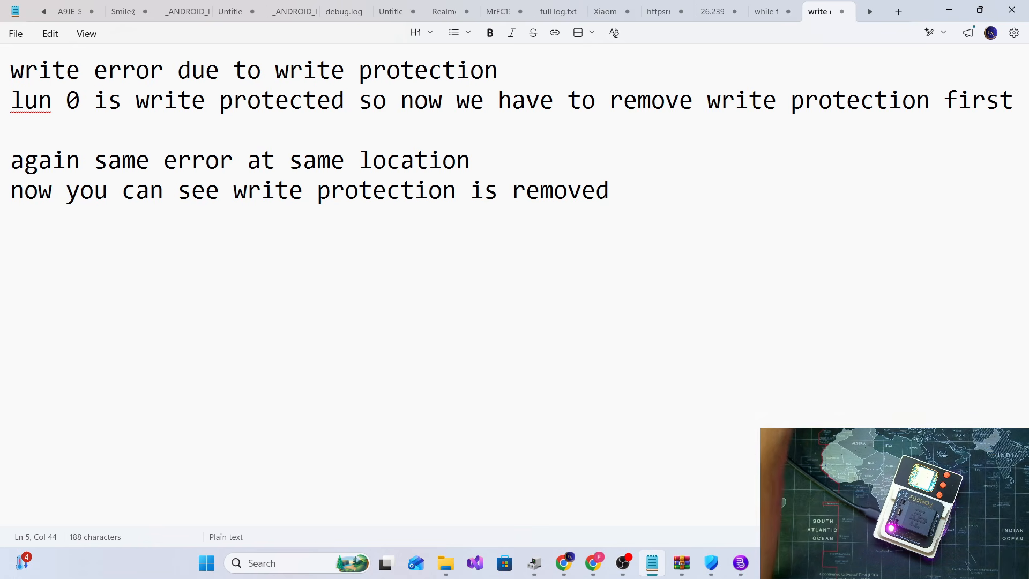
drag(764, 193, 13, 177)
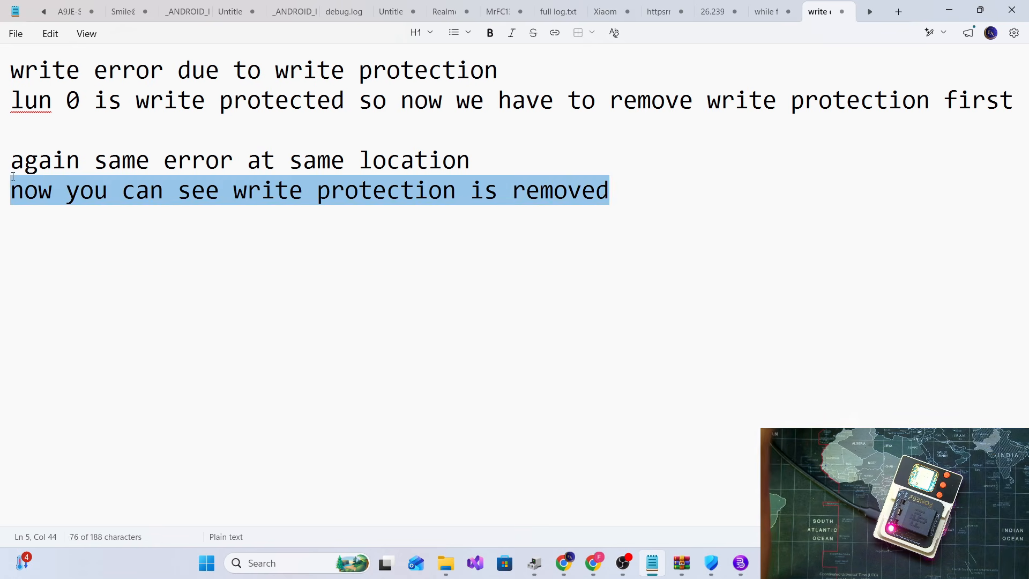
click(939, 10)
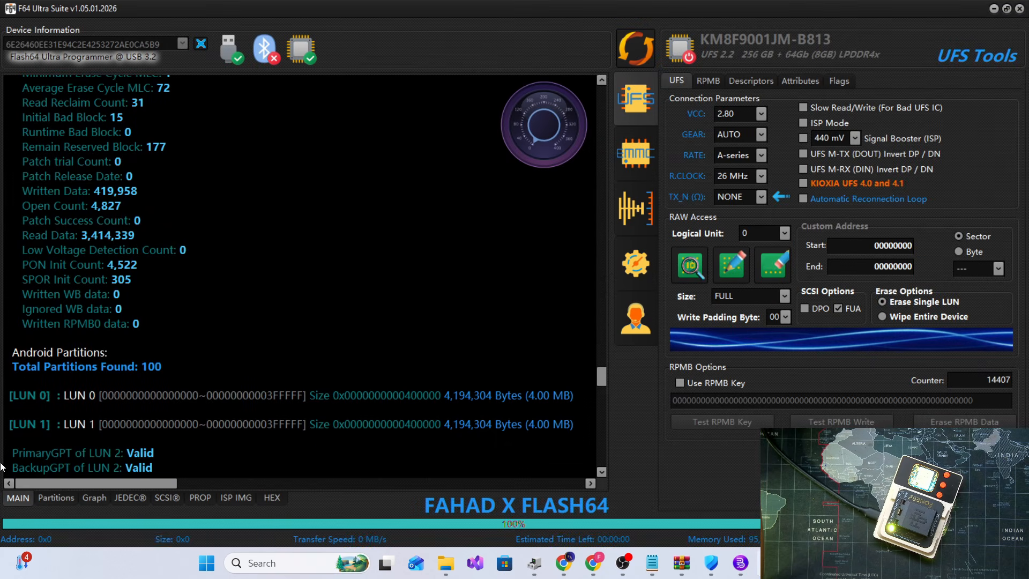
- Find the earlier scan in the main log and examine the Secure WP entries under its RPMB Technical Information
drag(5, 397, 243, 458)
scroll(439, 400, up, 20)
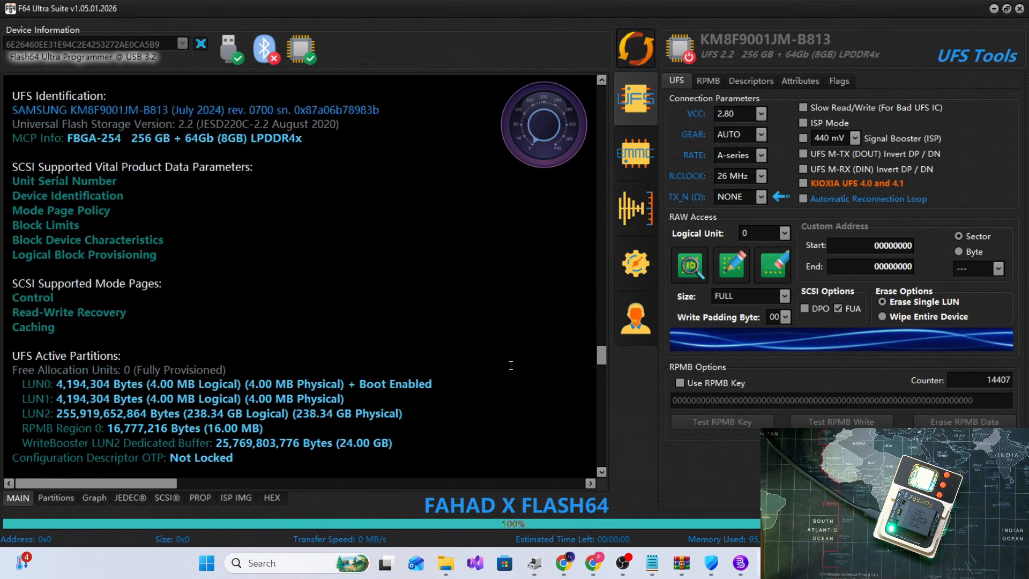
scroll(510, 366, up, 20)
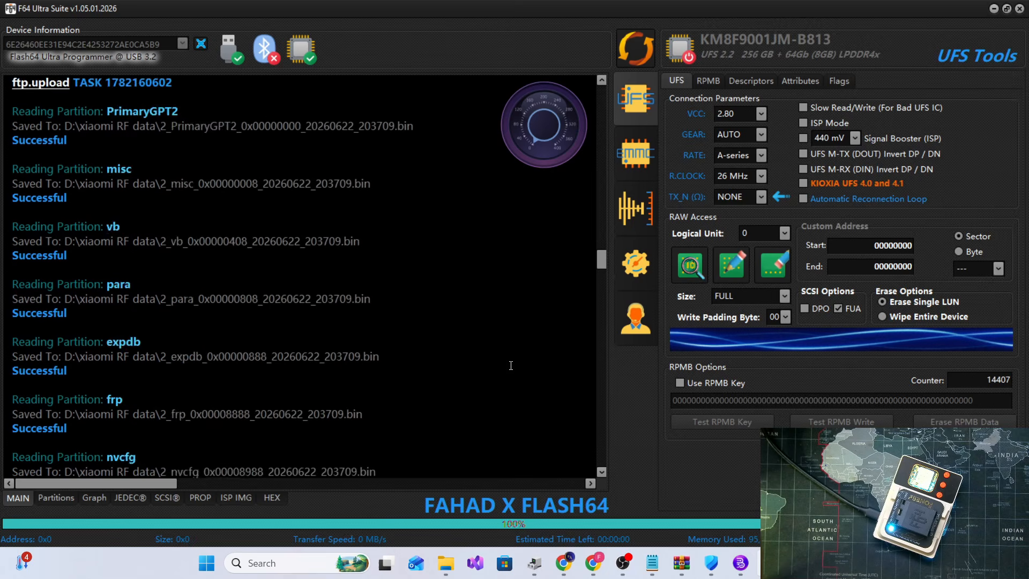
scroll(510, 365, up, 20)
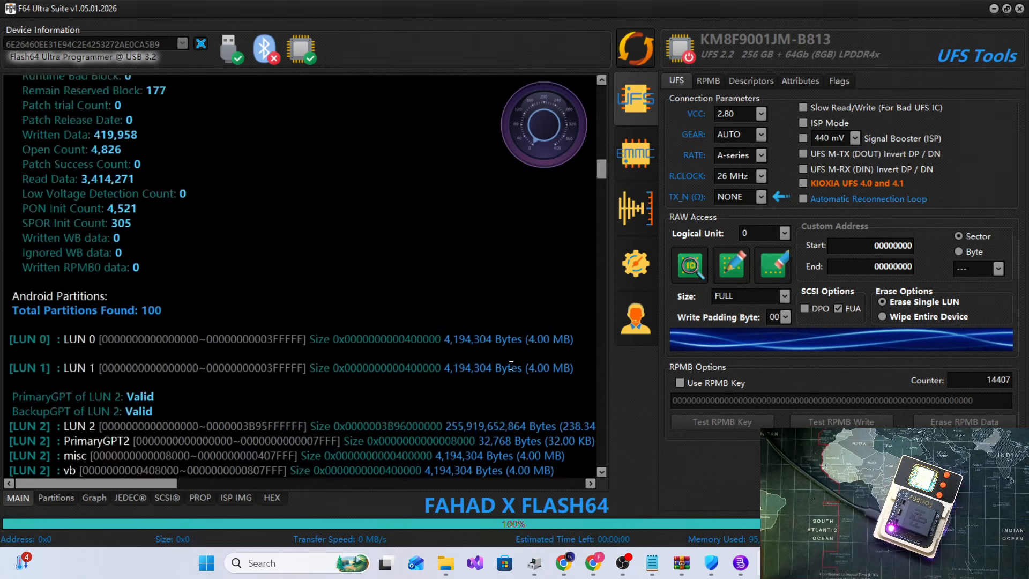
scroll(511, 366, up, 9)
scroll(29, 275, down, 9)
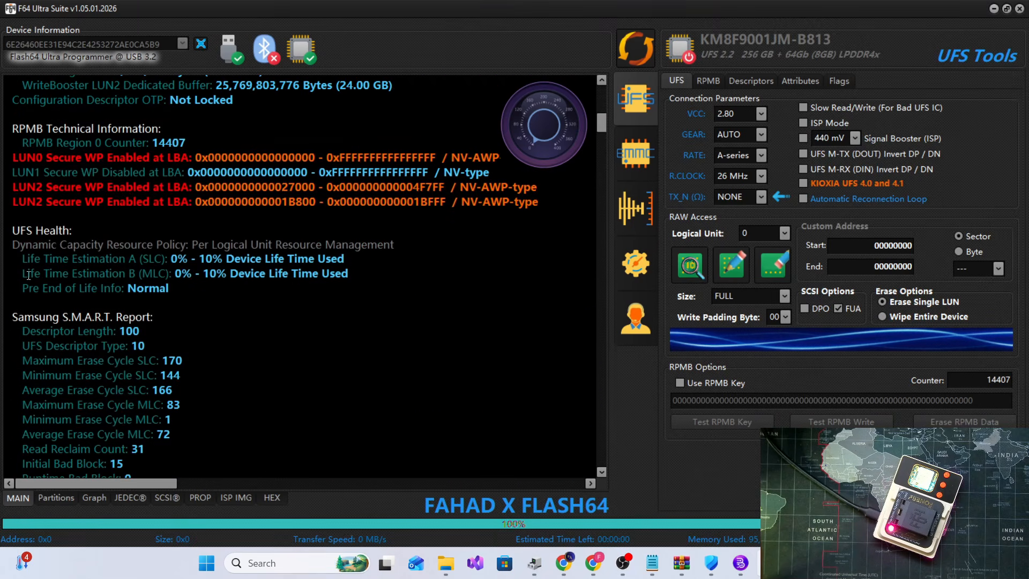
drag(16, 120, 585, 219)
click(584, 223)
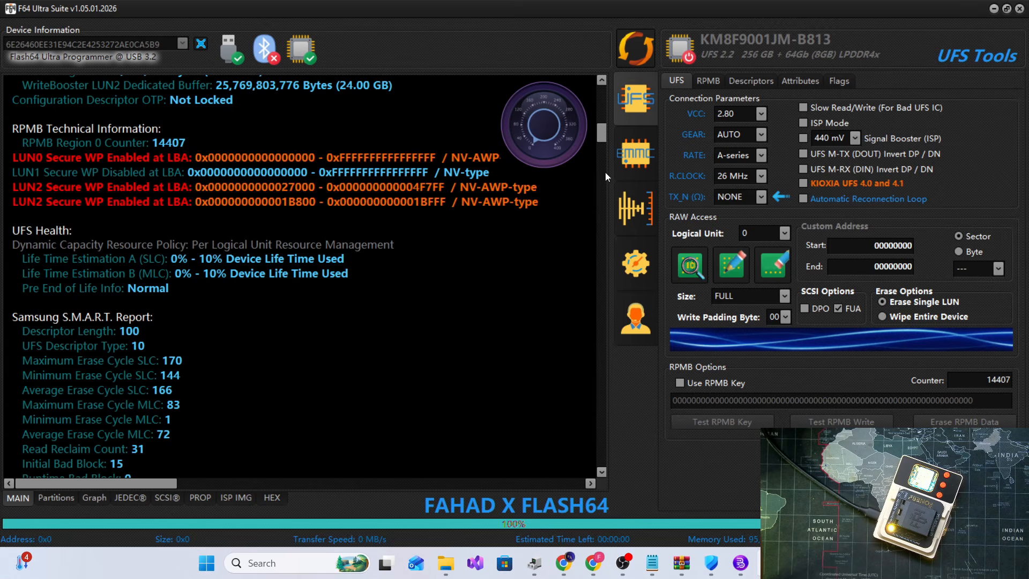
- Check the RPMB Technical Information and partition list of the latest scan for remaining write protection entries
drag(599, 137, 586, 474)
scroll(444, 317, up, 19)
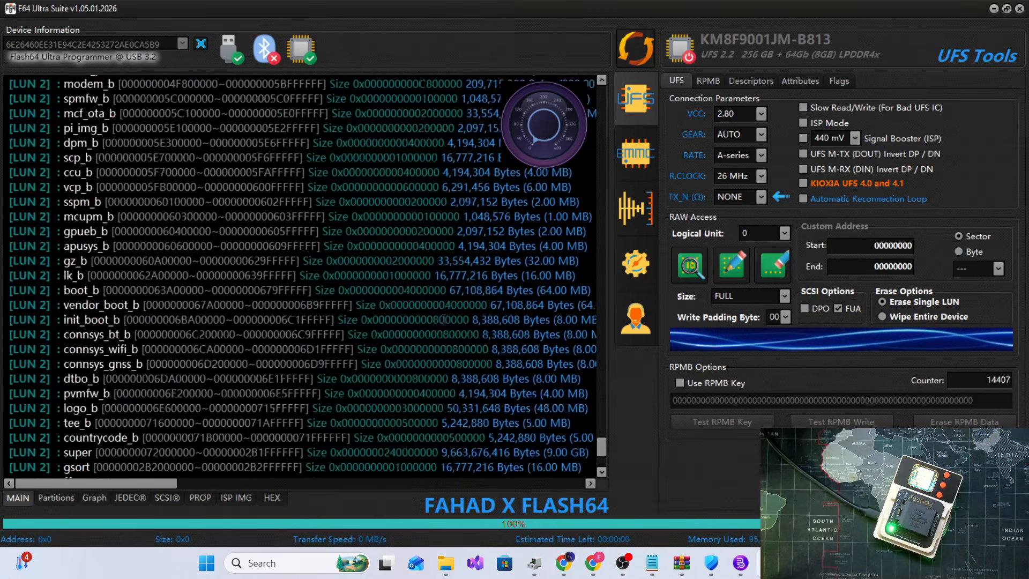
scroll(444, 318, up, 15)
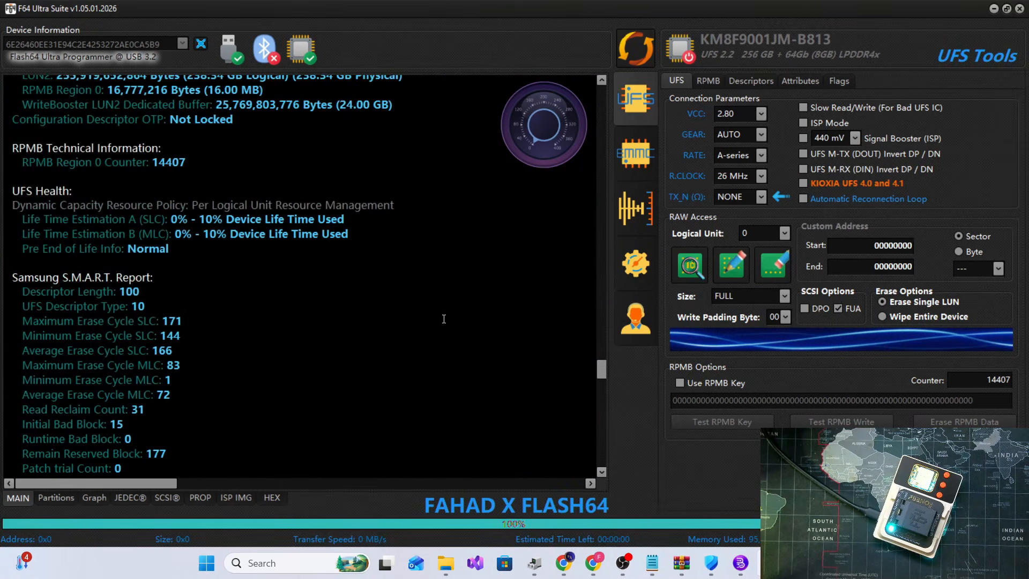
scroll(444, 319, down, 15)
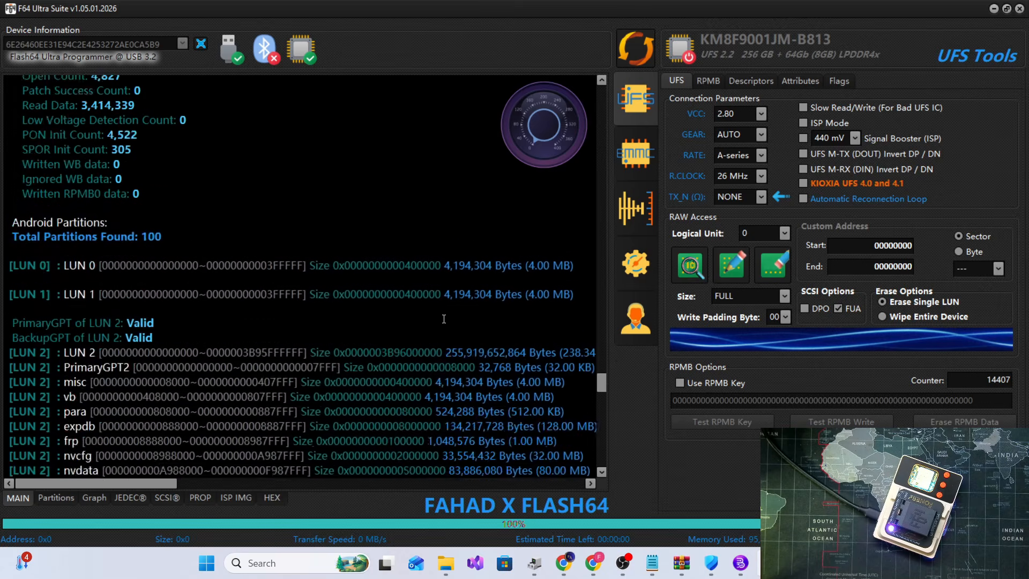
scroll(443, 319, down, 15)
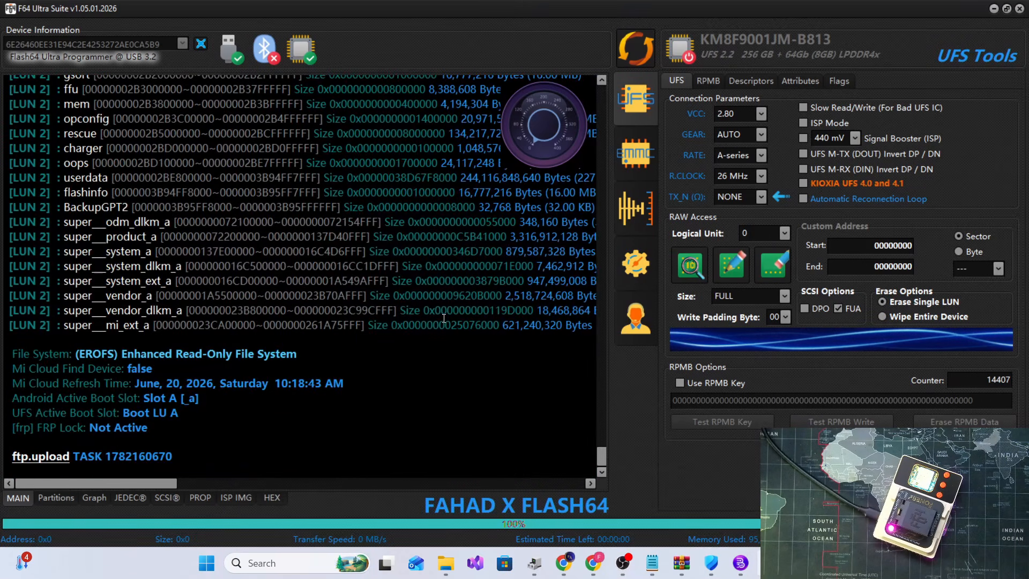
- Load the Xiaomi firmware's flash script into the partition list so that its image files are assigned to the partitions
click(56, 497)
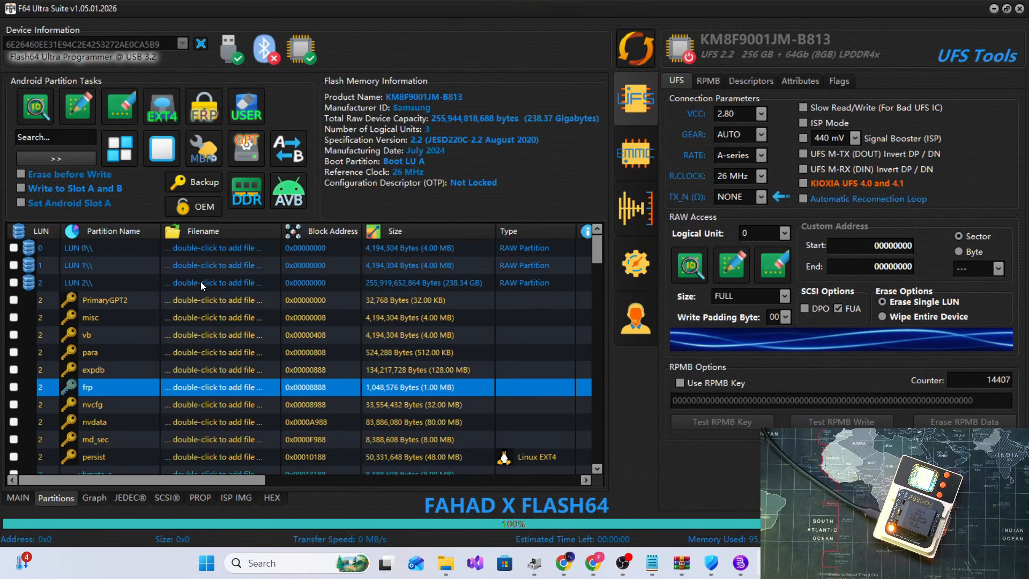
double_click(201, 281)
double_click(444, 258)
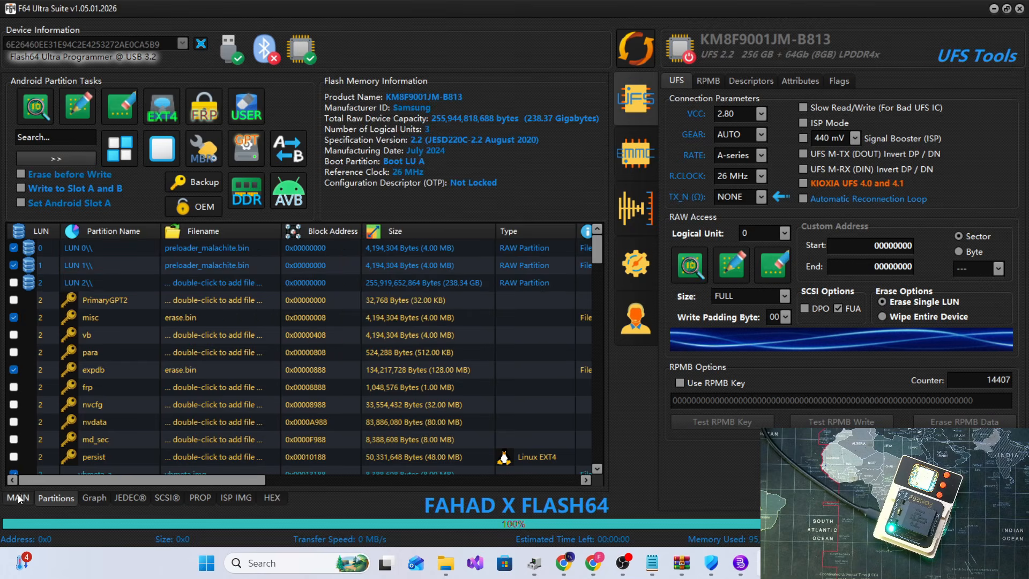
click(19, 498)
click(67, 502)
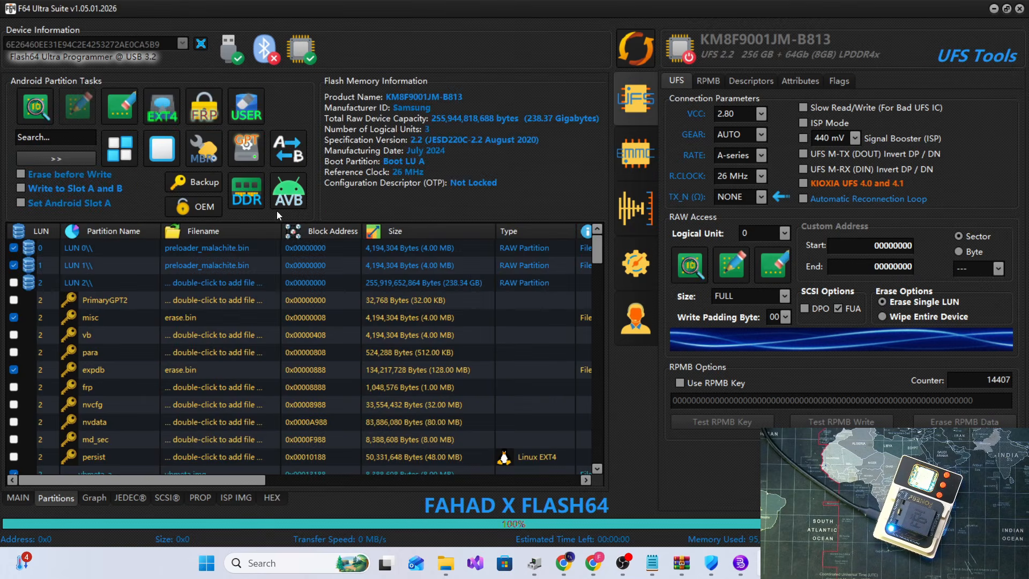
- Write the checked partitions to the chip, confirming the operation, and follow the writing in the main log
click(481, 294)
click(481, 295)
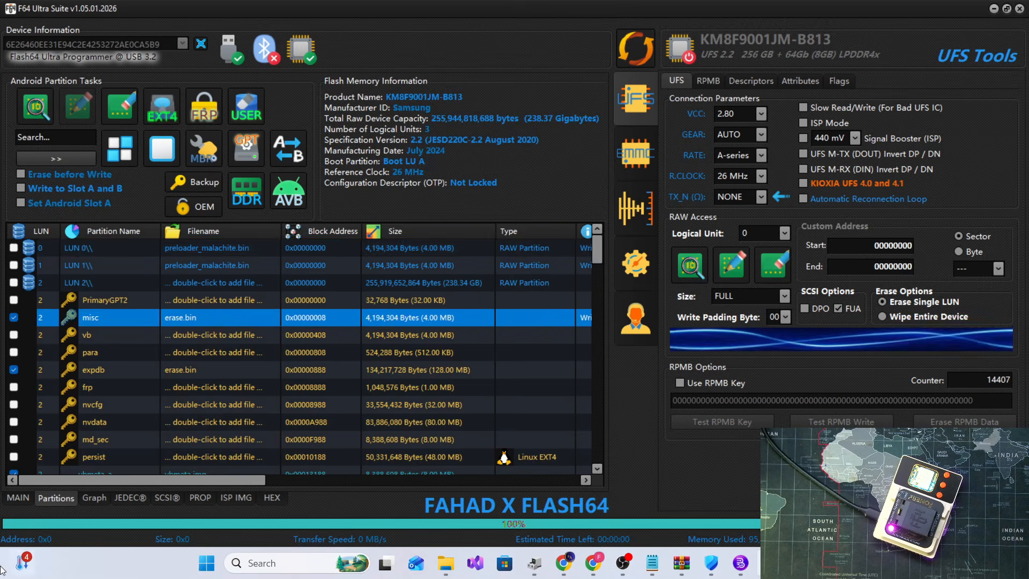
click(19, 497)
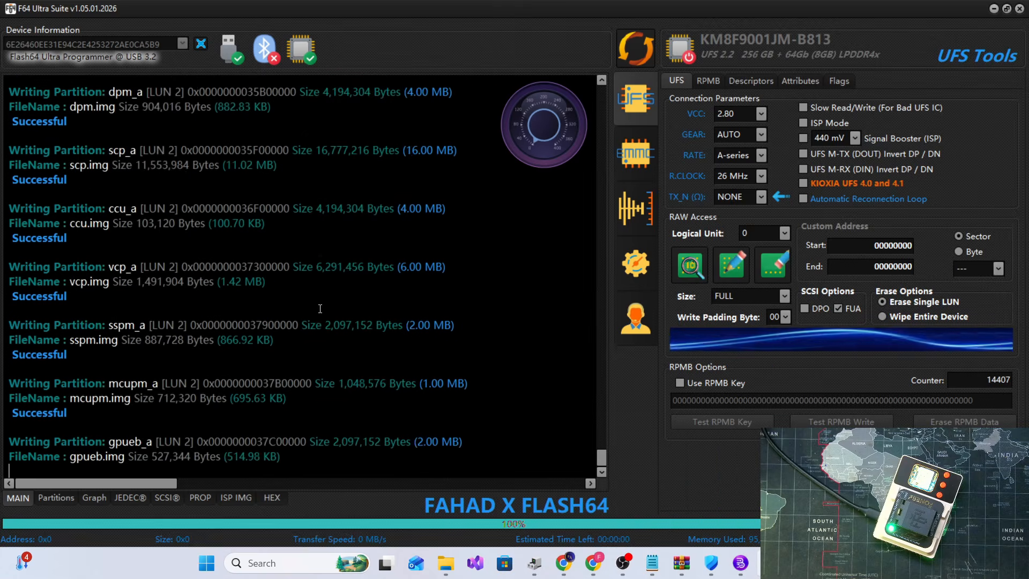
- Switch to Notepad and add the line "now flashing started" to the notes, and return to the flashing log
click(659, 567)
click(615, 225)
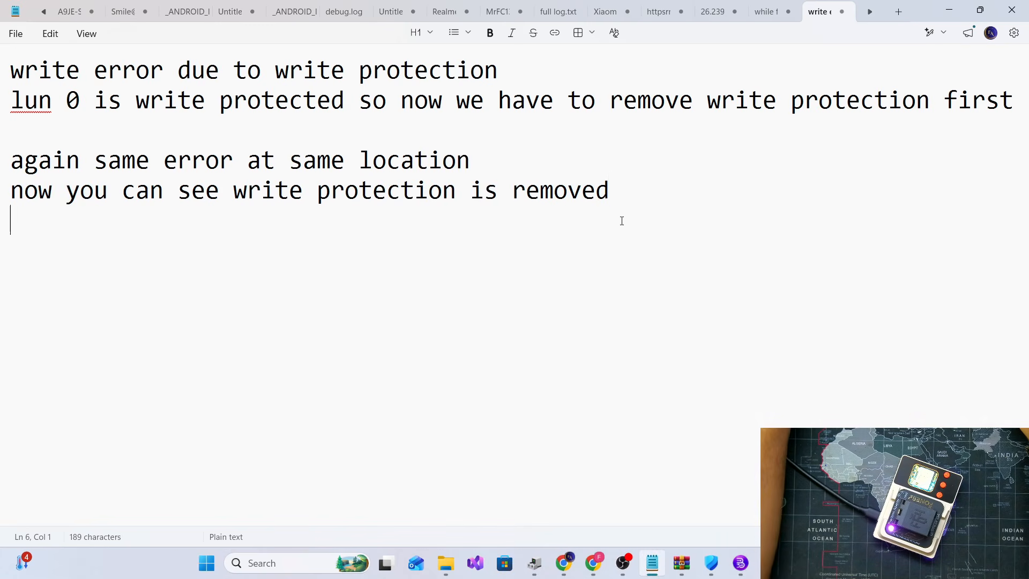
text(now flashing sta)
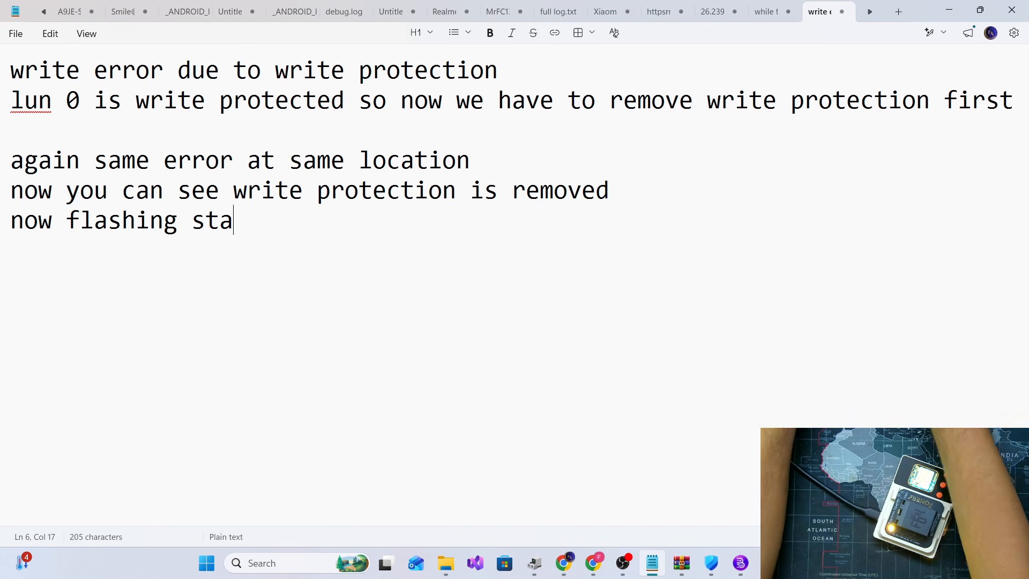
text(rted)
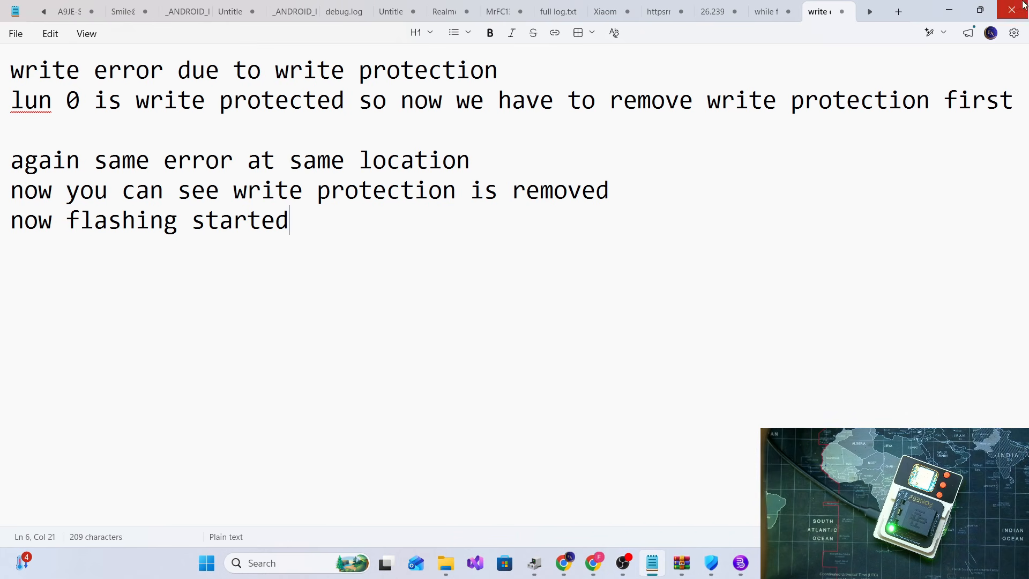
click(949, 9)
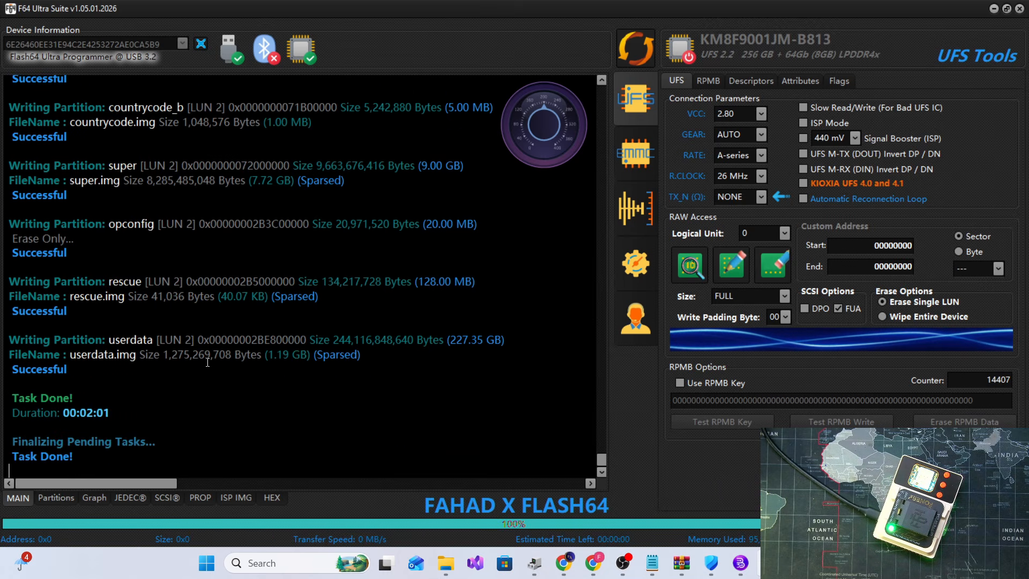
- Reconnect to the UFS chip to rescan it after flashing, and add the line "done" to the Notepad notes
click(627, 45)
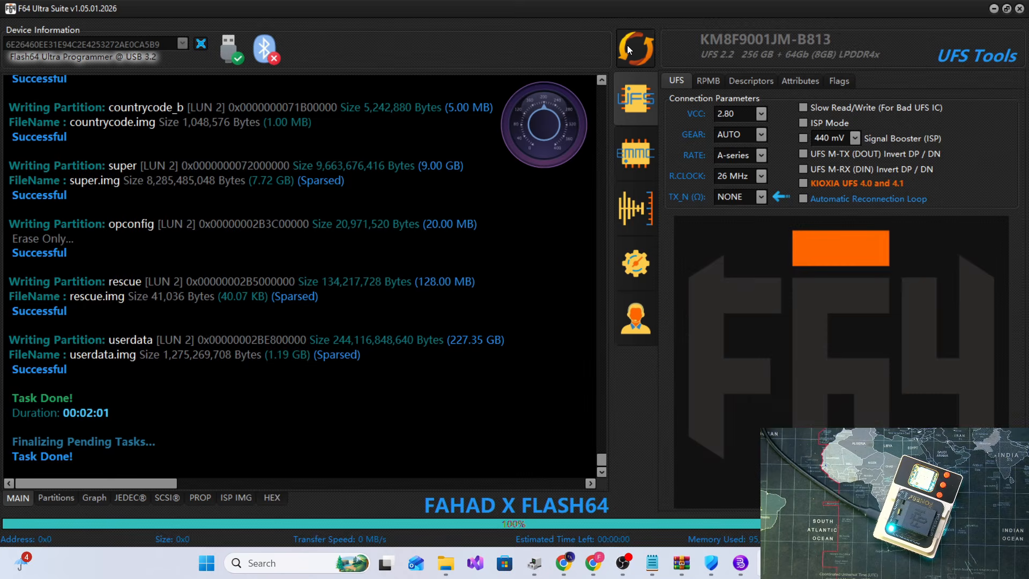
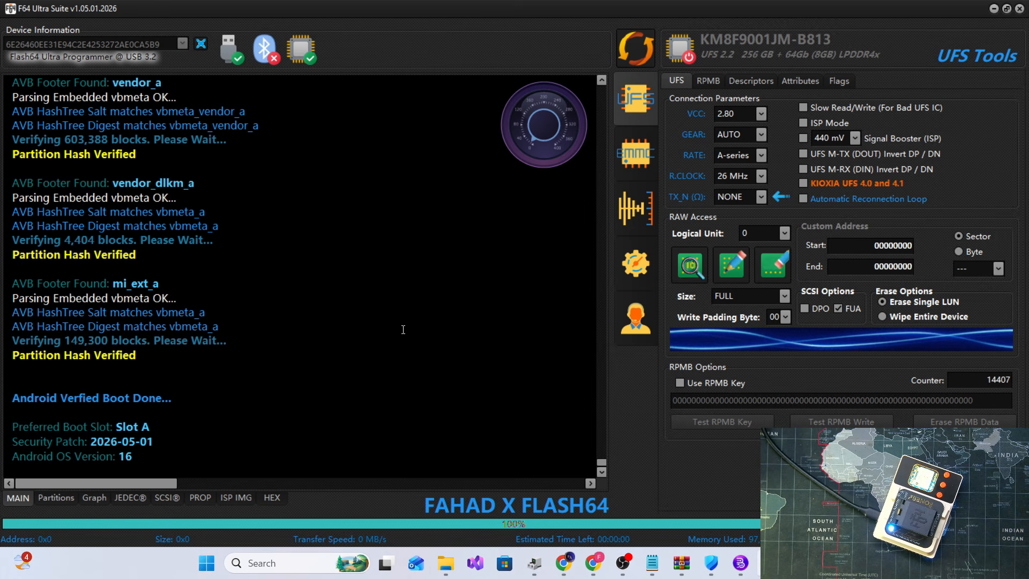
mouse_move(652, 563)
click(645, 537)
key(Return)
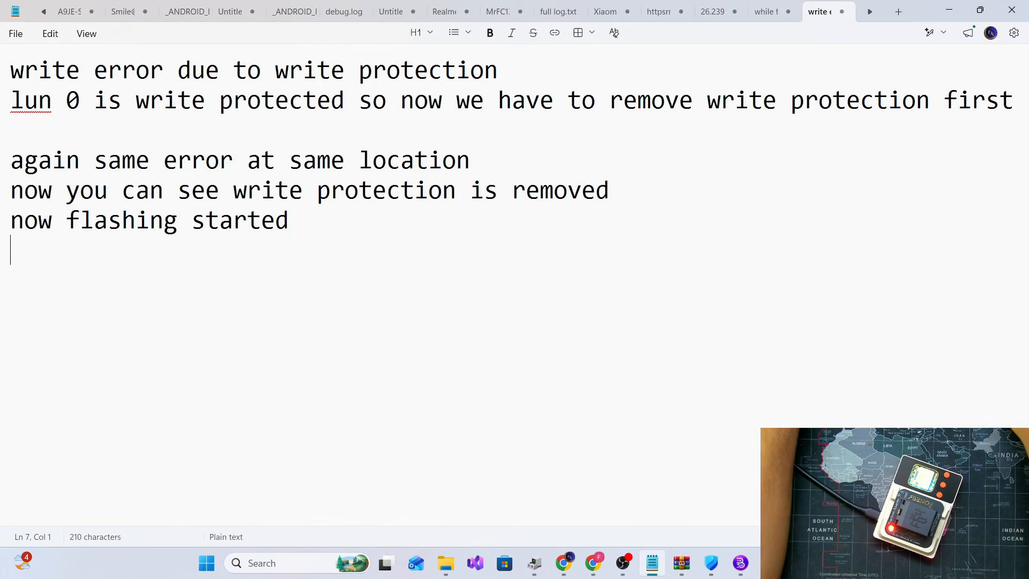
text(done)
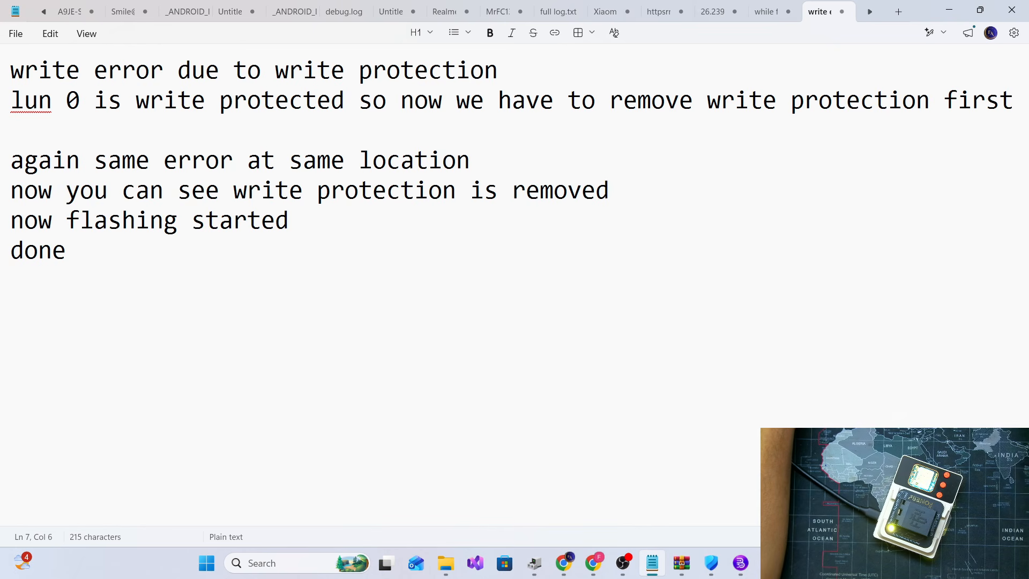
scroll(305, 333, up, 2)
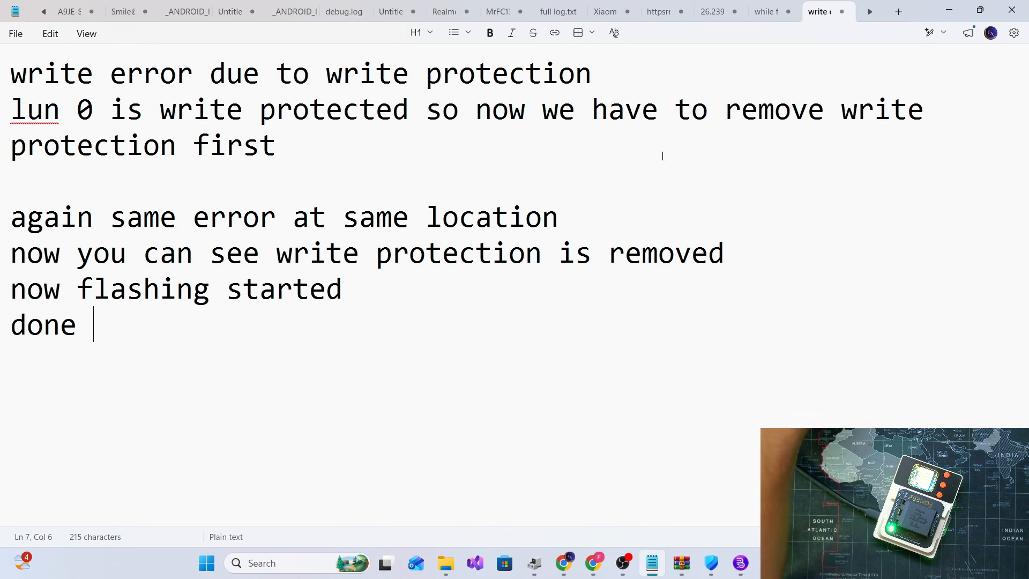
click(949, 10)
- Look over the partition list and the main log, and power off the UFS chip
click(47, 496)
click(17, 497)
scroll(144, 439, up, 1)
scroll(145, 440, up, 2)
click(687, 47)
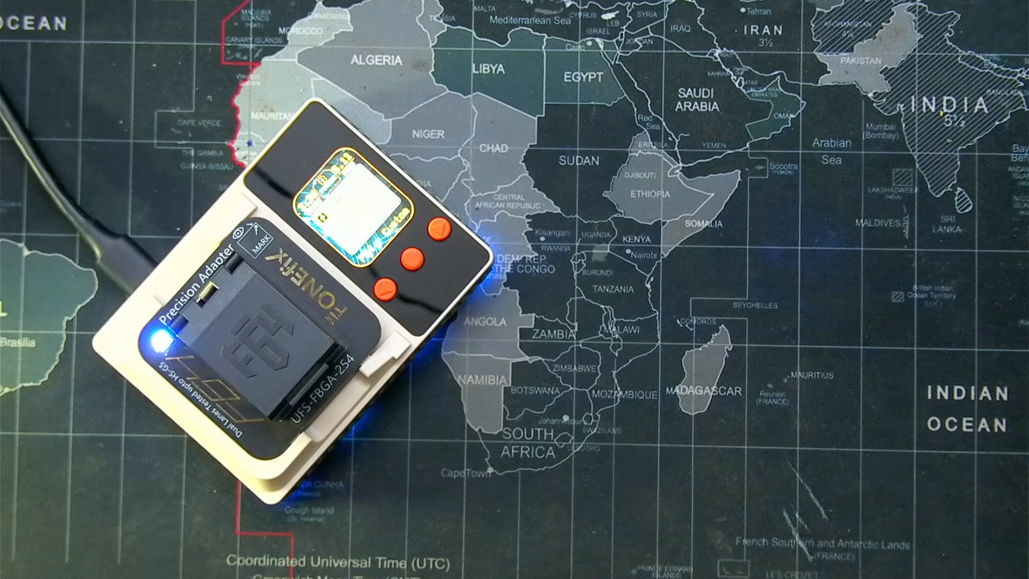